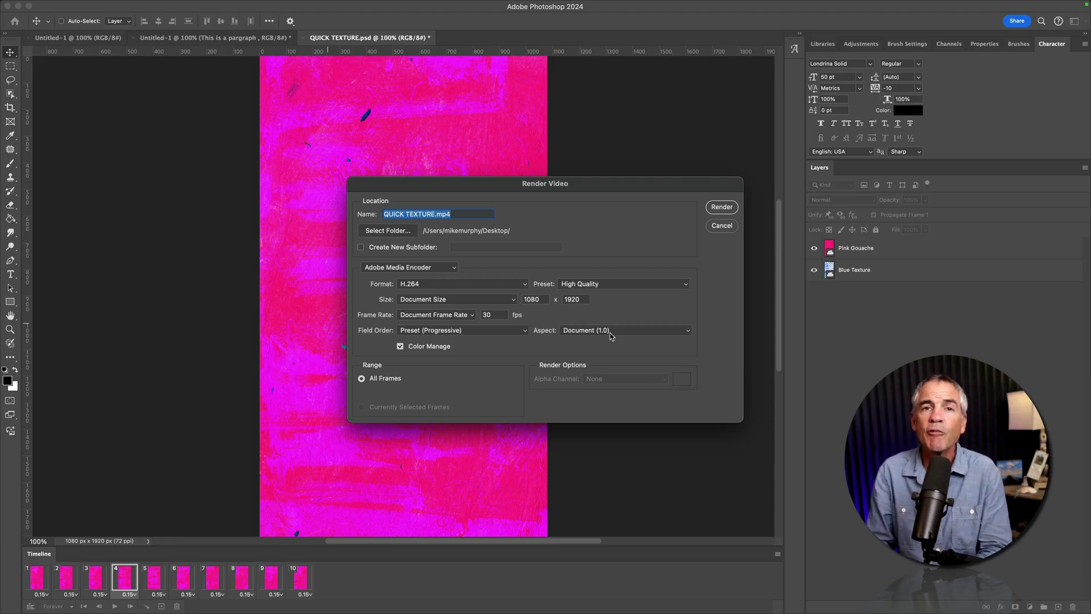
Cancel the video render and import QUICK TEXTURE.mp4 into the After Effects project
left_click(722, 226)
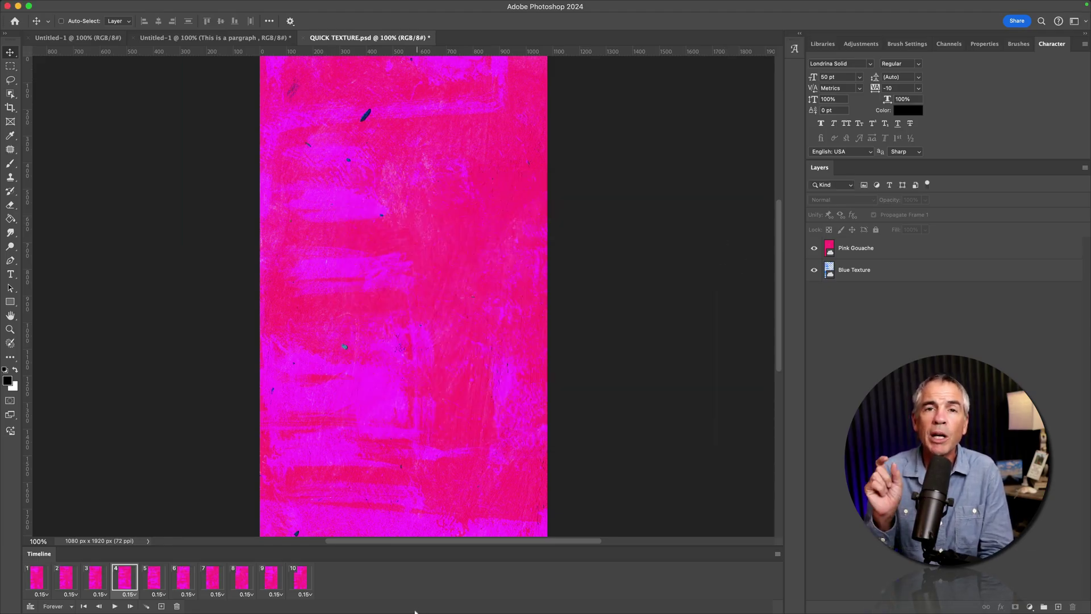
mouse_move(427, 603)
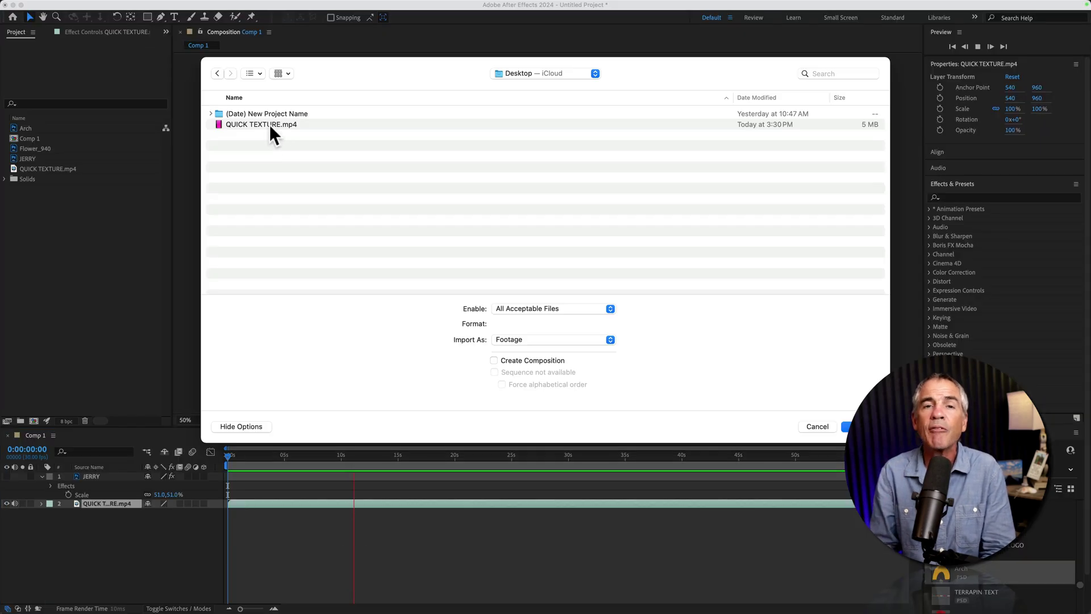
left_click(269, 125)
left_click(841, 427)
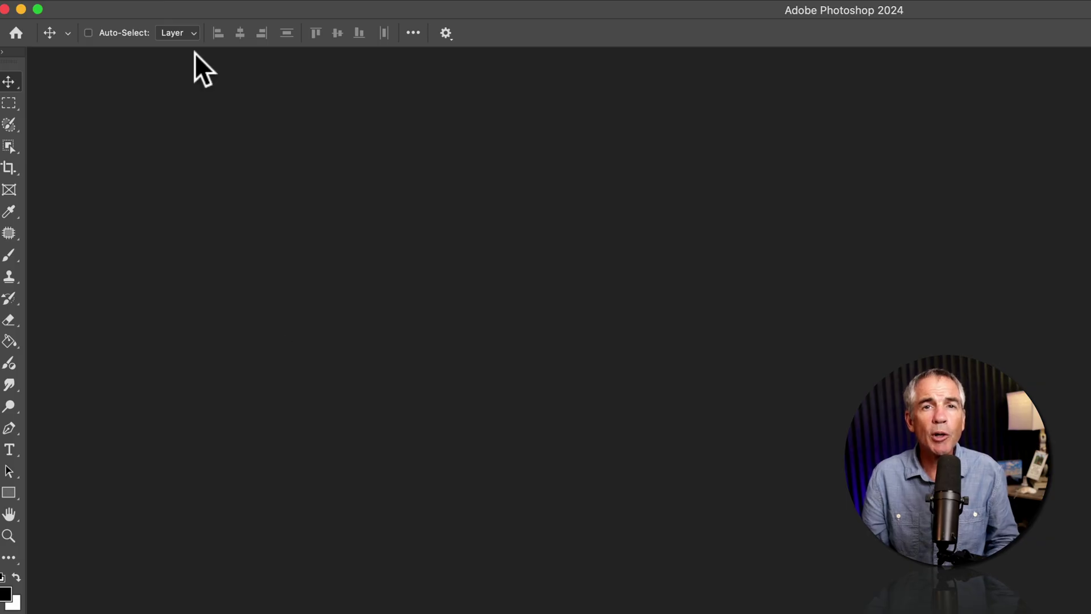
Create a 1080 x 1920 px, 72 ppi document from the Custom preset with a Transparent background
left_click(153, 11)
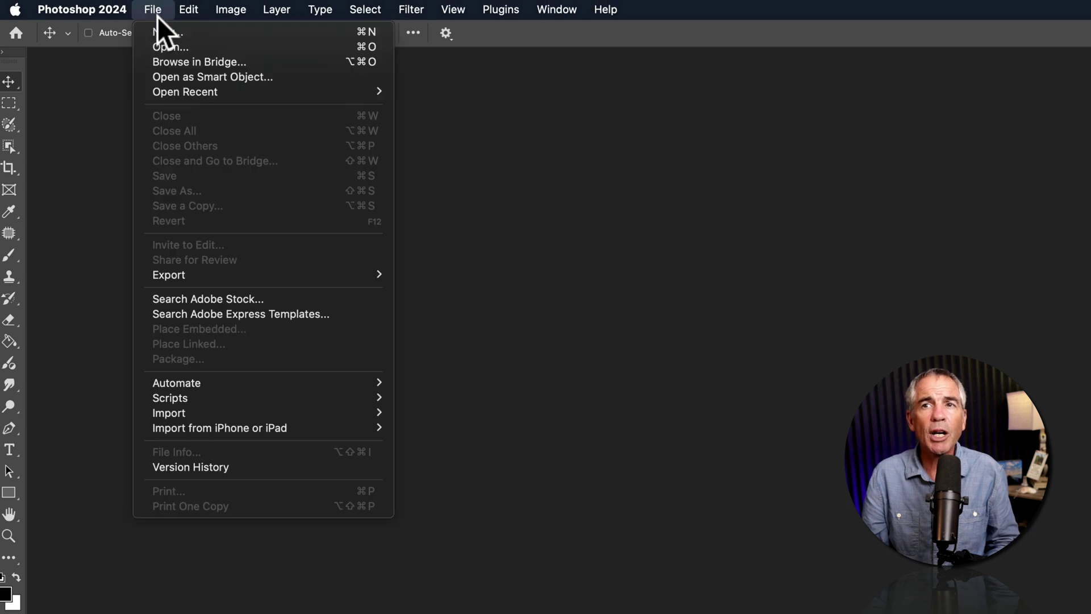
left_click(165, 29)
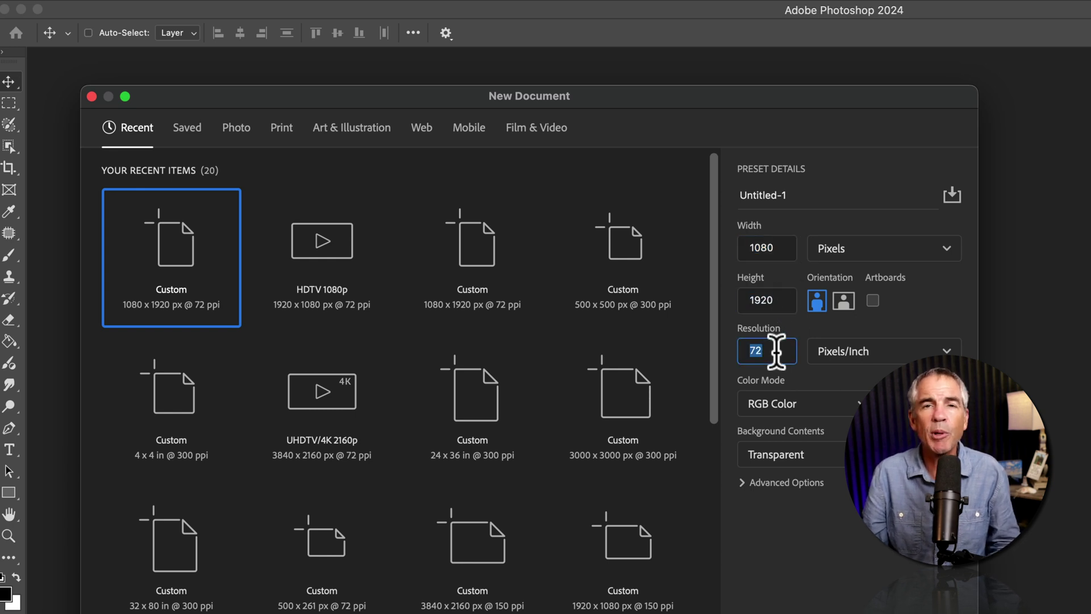
left_click(816, 461)
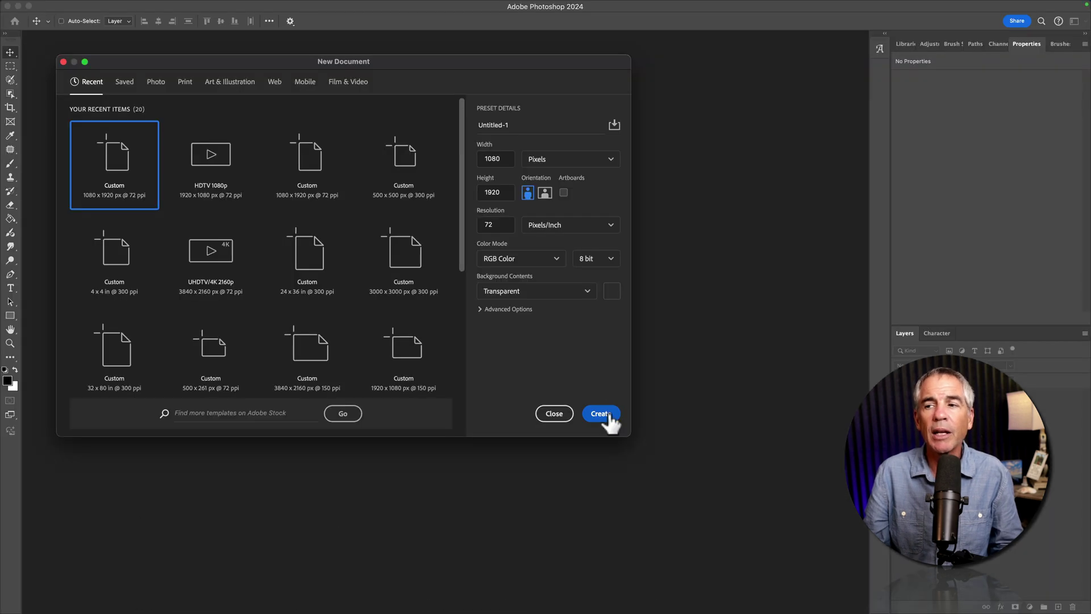
left_click(607, 416)
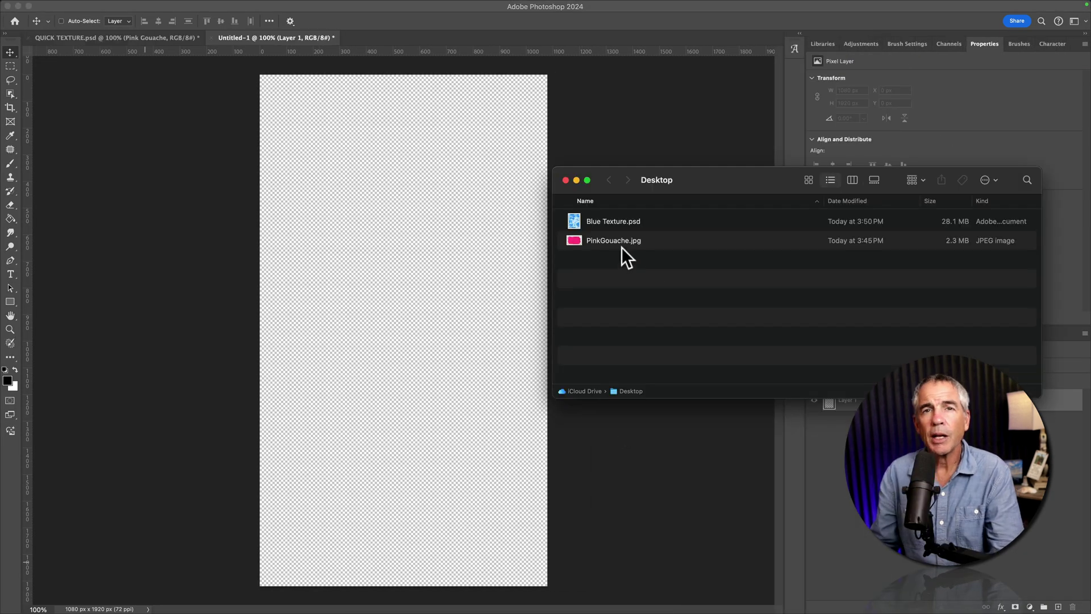
Place Blue Texture on the canvas and enlarge it to 282% to fill it
left_click(622, 247)
left_click_drag(619, 222, 416, 250)
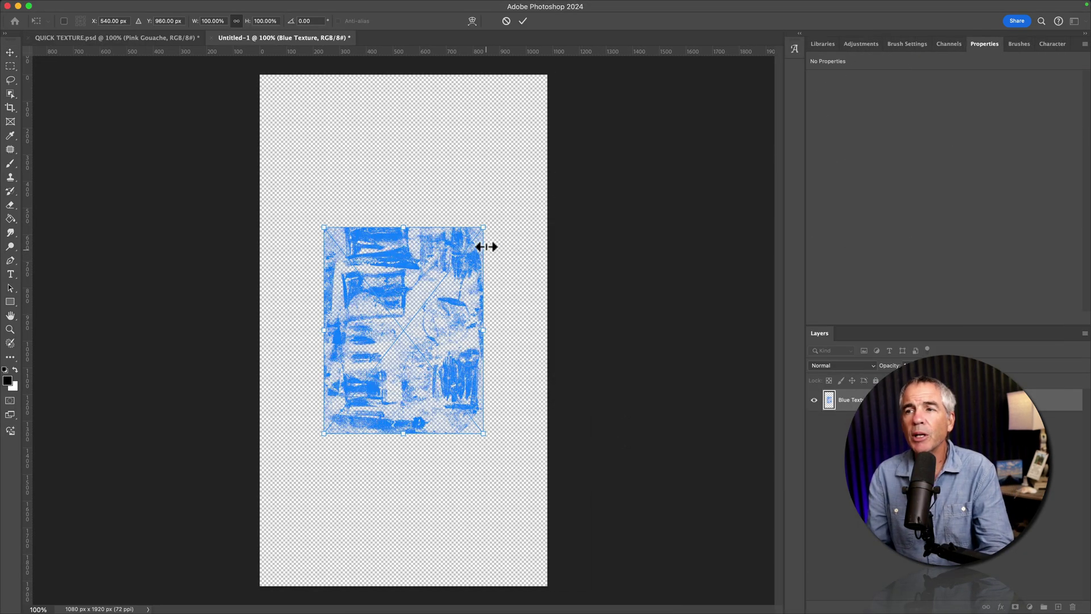
left_click_drag(485, 244, 647, 57)
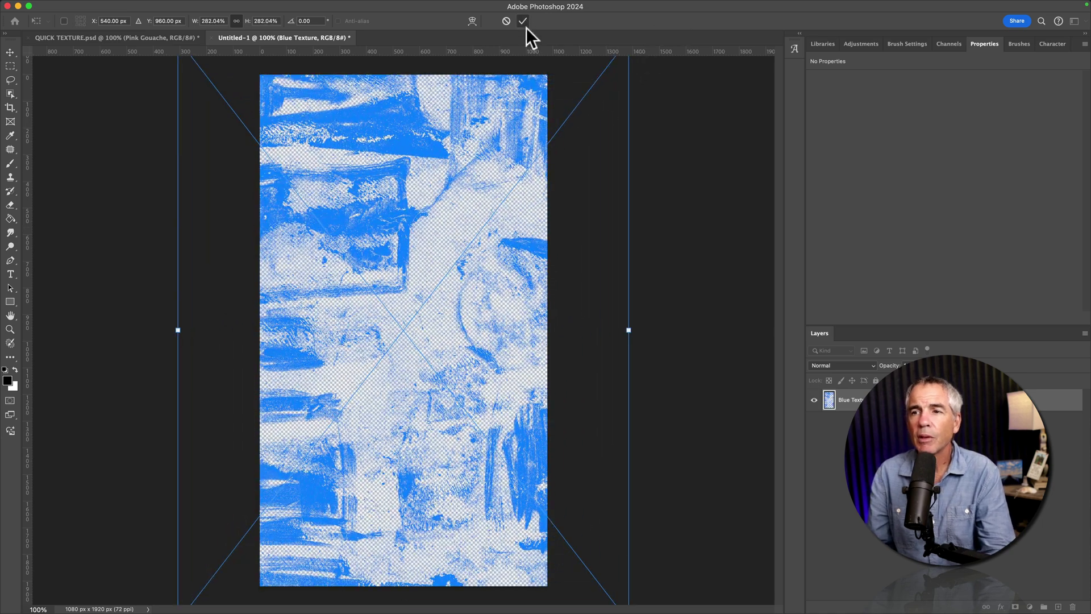
key("Return")
Rotate PinkGouache 90°, enlarge it to about 181%, and set its blend mode to Hard Light
left_click_drag(601, 150, 522, 449)
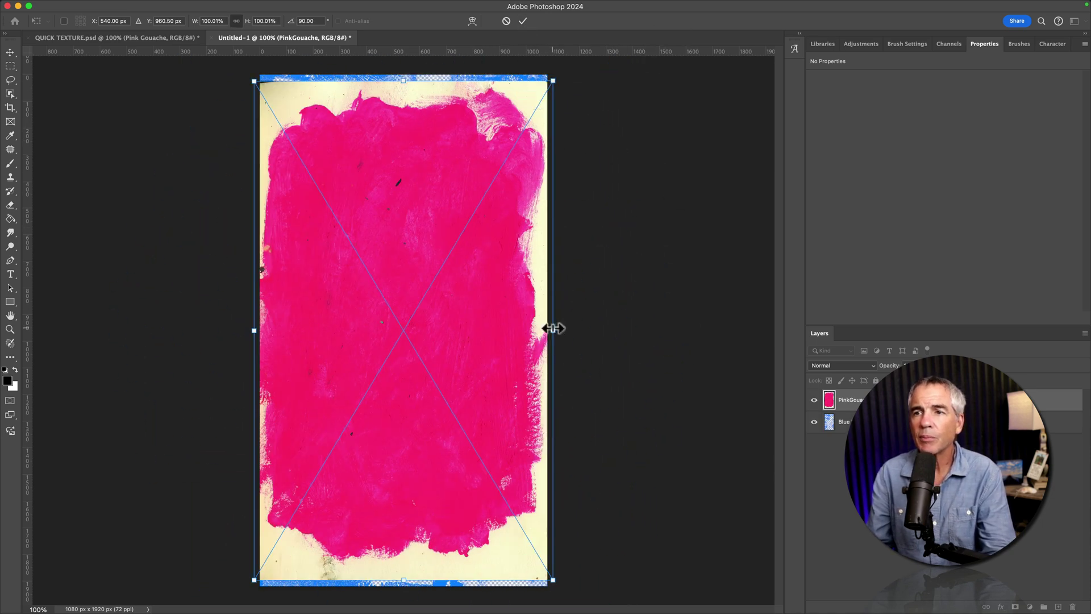
left_click_drag(553, 330, 673, 330)
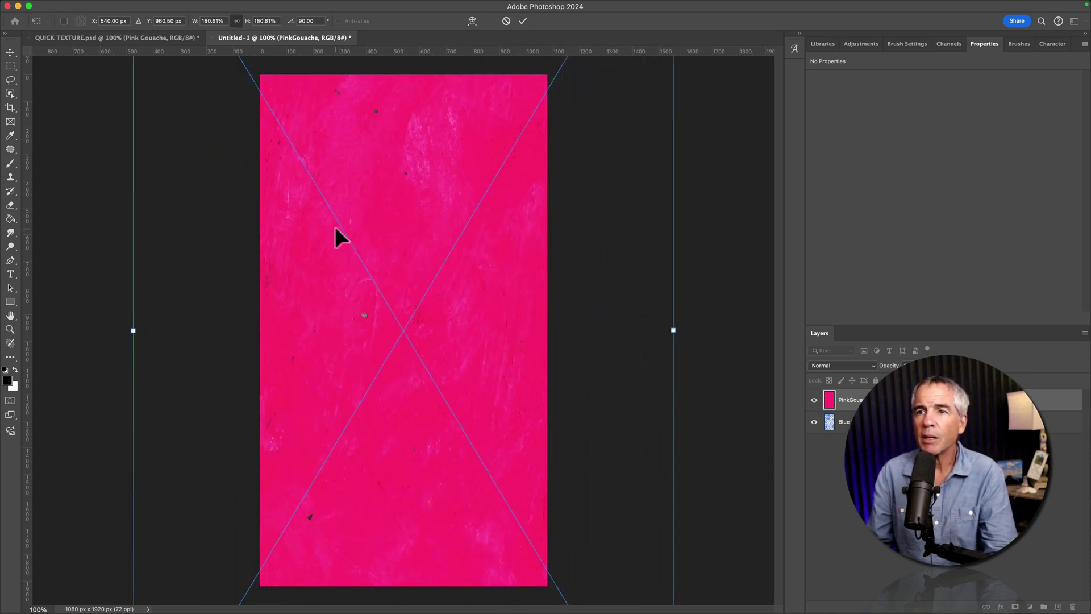
left_click(523, 21)
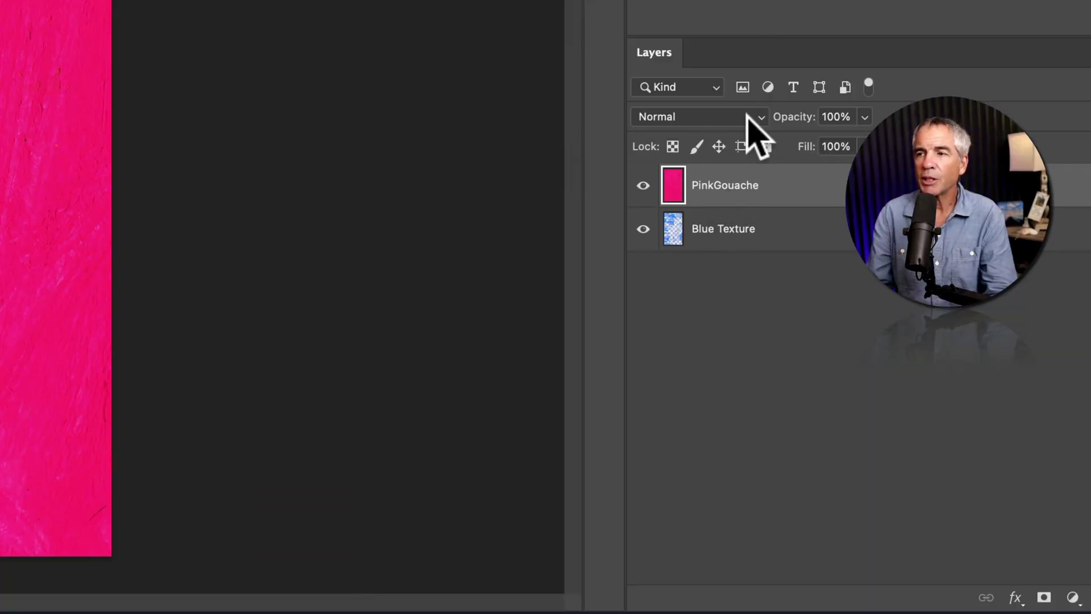
left_click(748, 115)
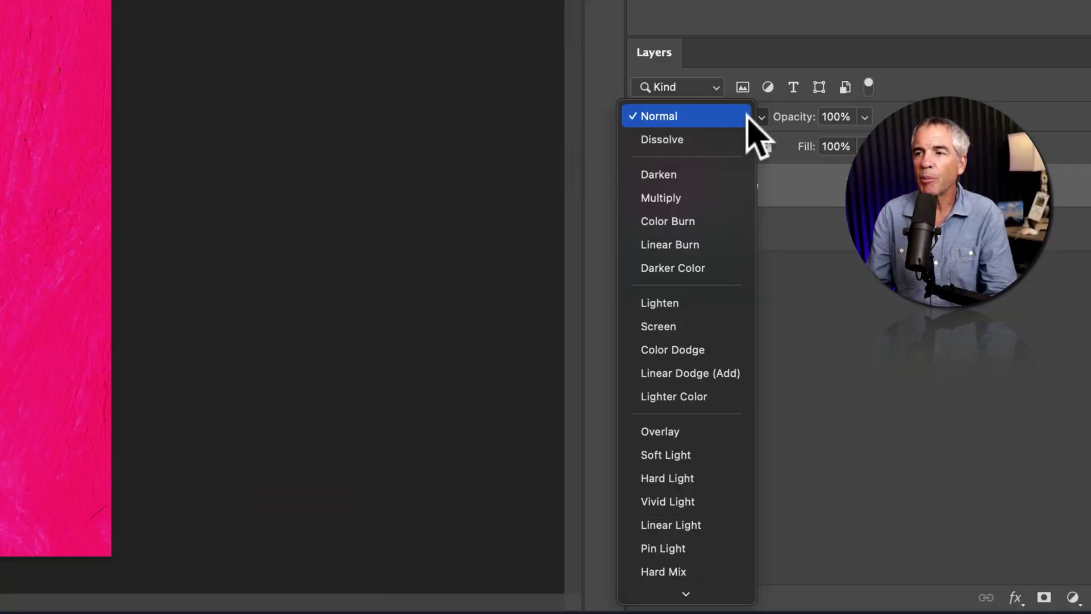
left_click(704, 479)
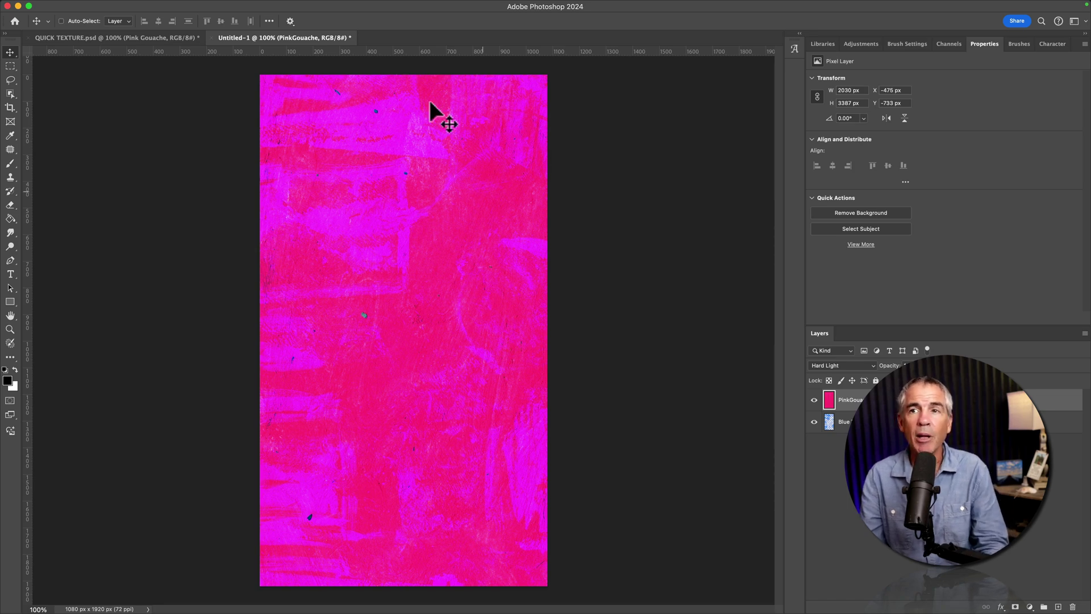
Show the Timeline panel and create a frame animation holding its first frame
left_click(350, 6)
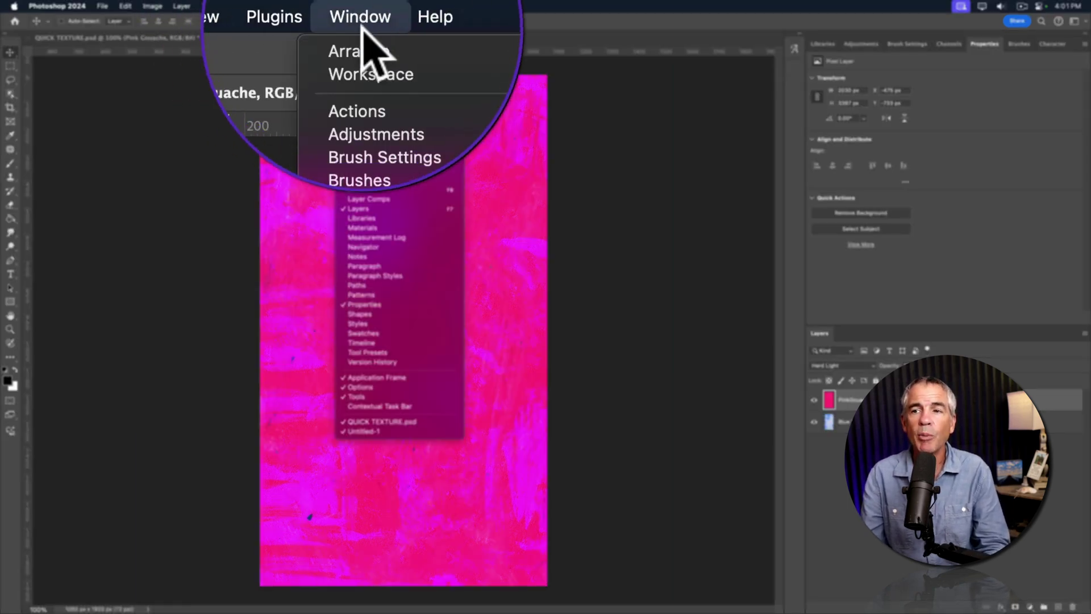
left_click(403, 341)
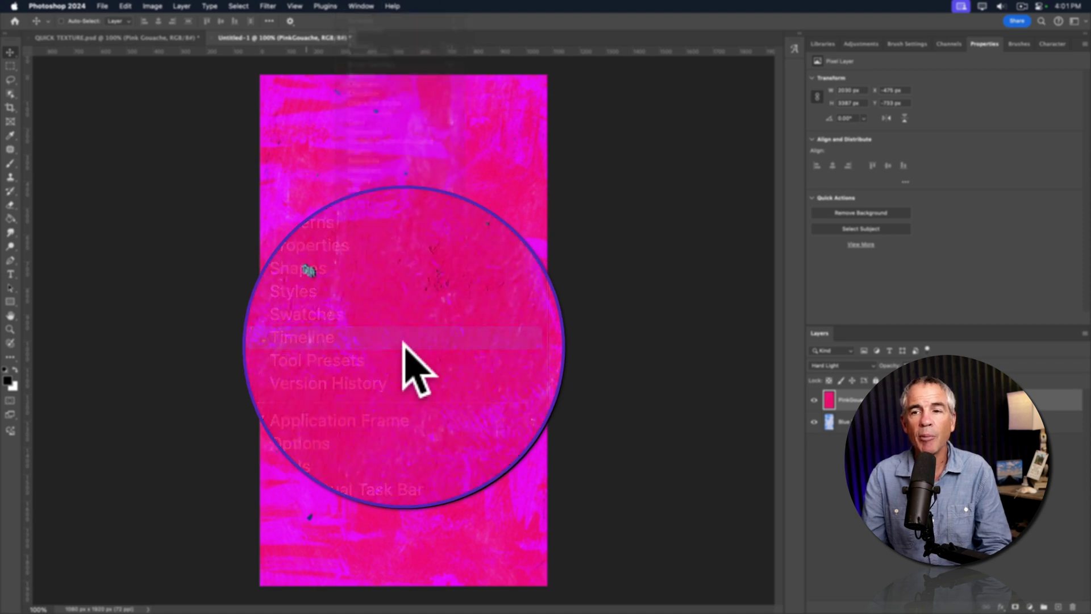
left_click(442, 570)
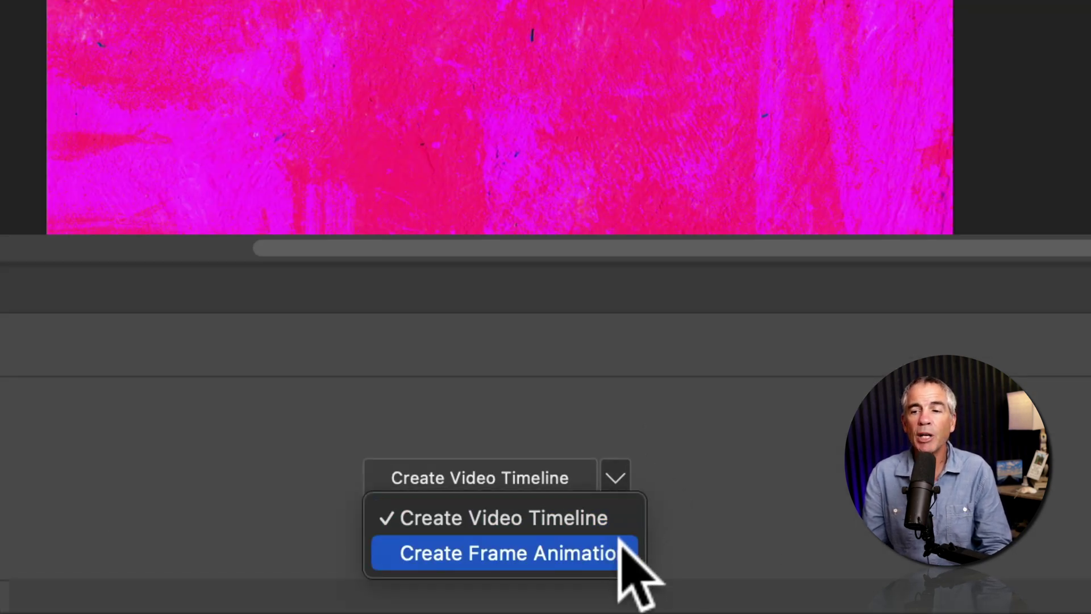
left_click(476, 543)
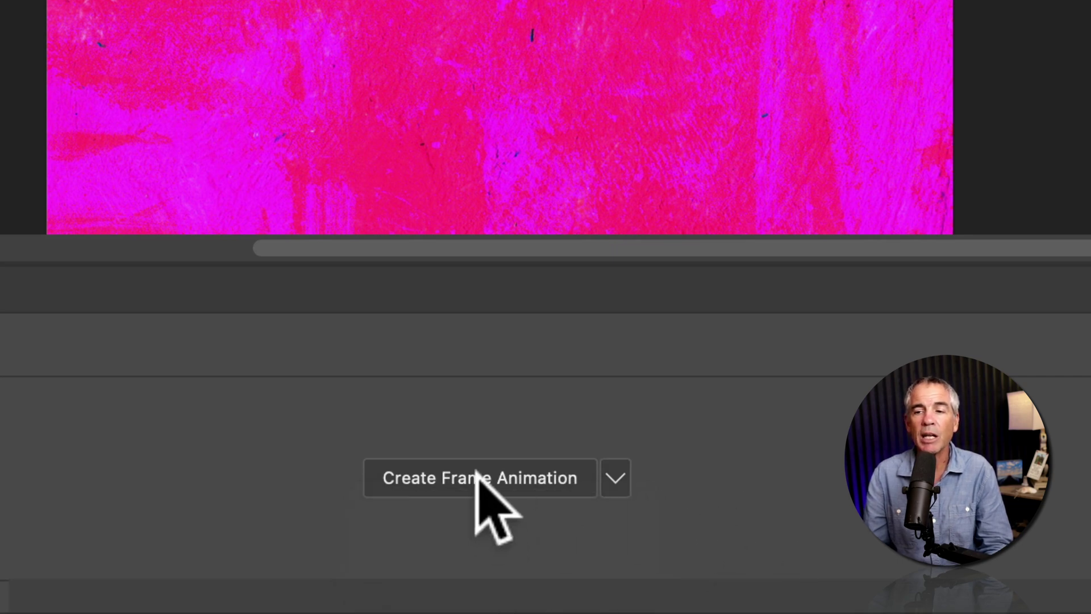
left_click(476, 474)
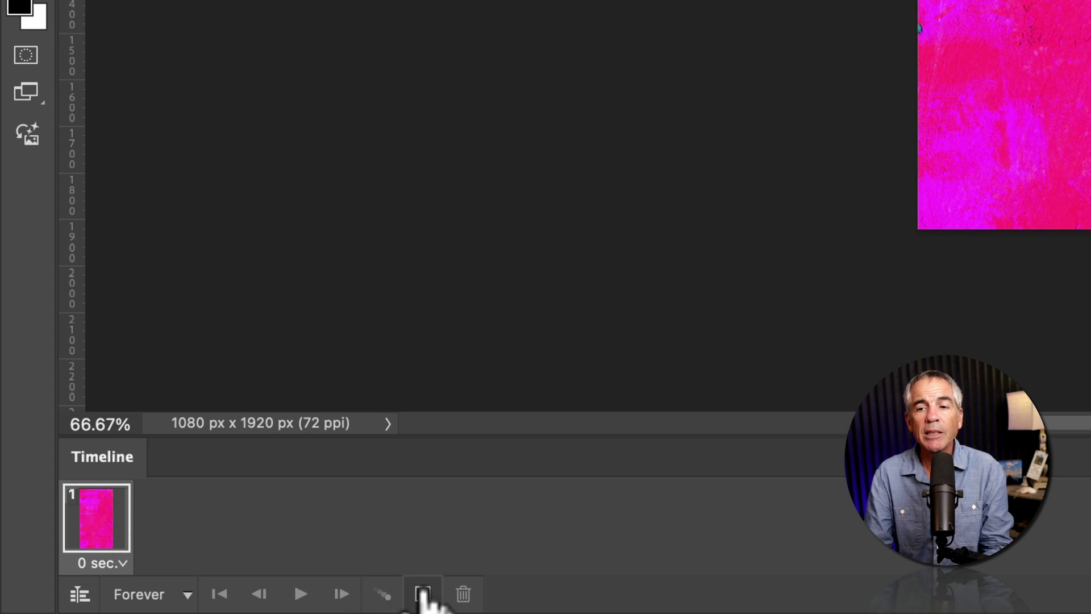
Add a second frame, switch to the Move tool, and shift the pink layer right
left_click(422, 594)
right_click(10, 52)
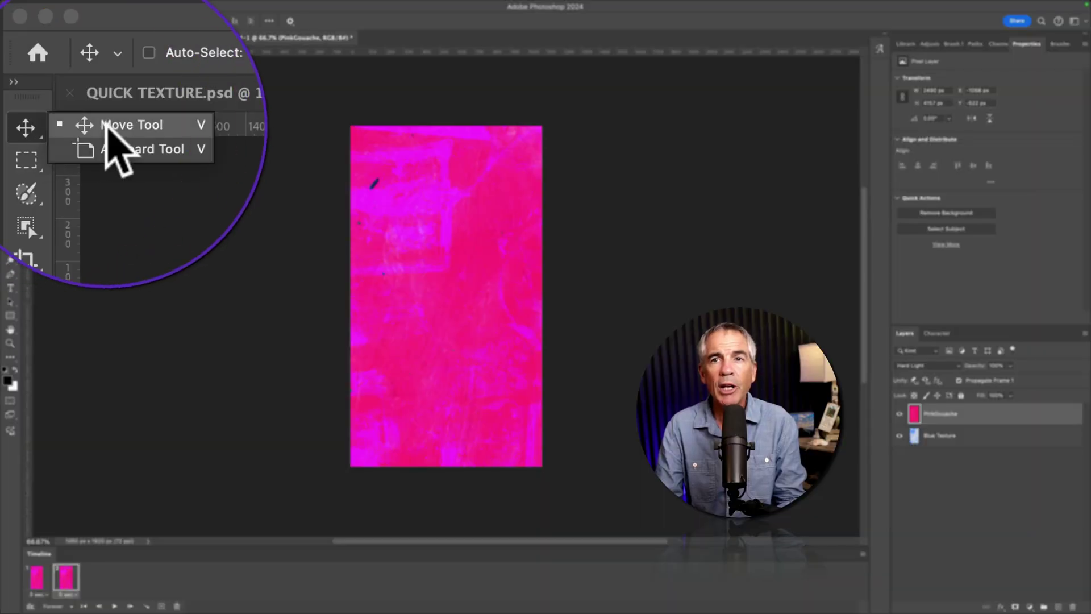
left_click(32, 52)
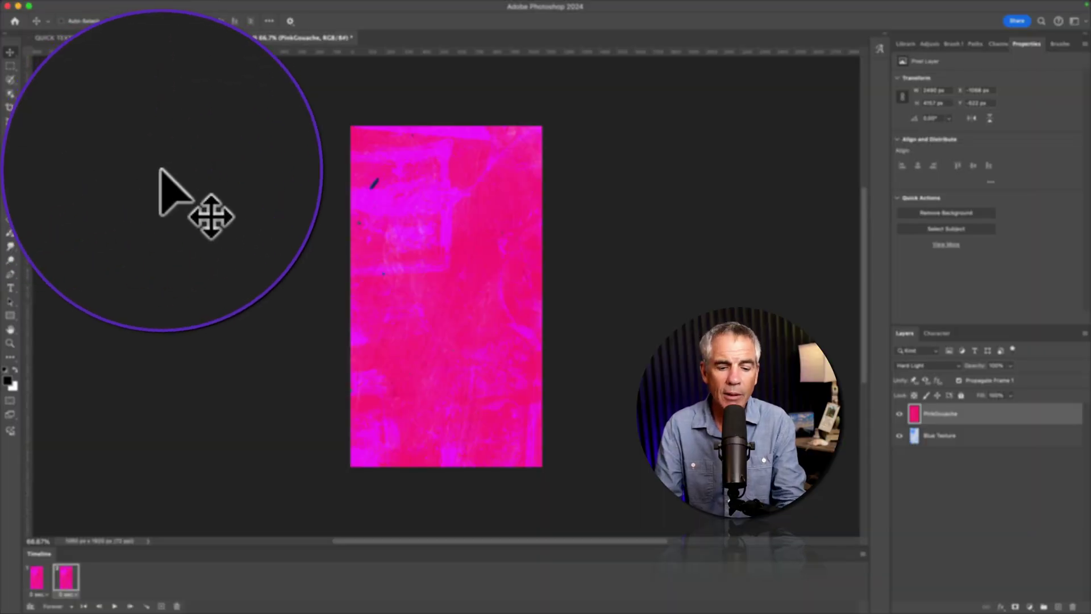
key("v")
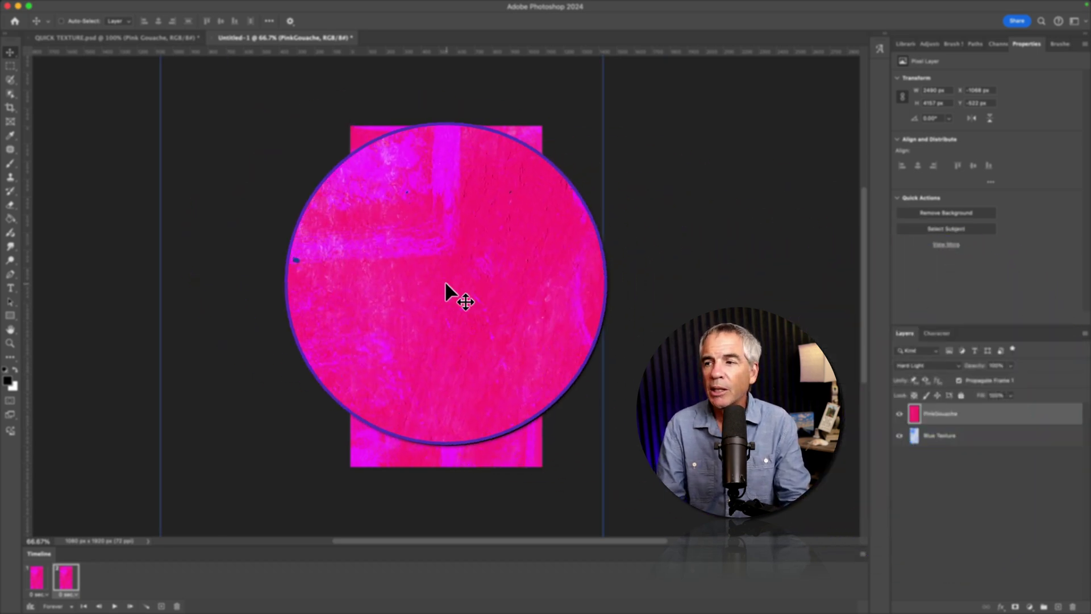
left_click_drag(446, 285, 491, 287)
left_click(915, 437)
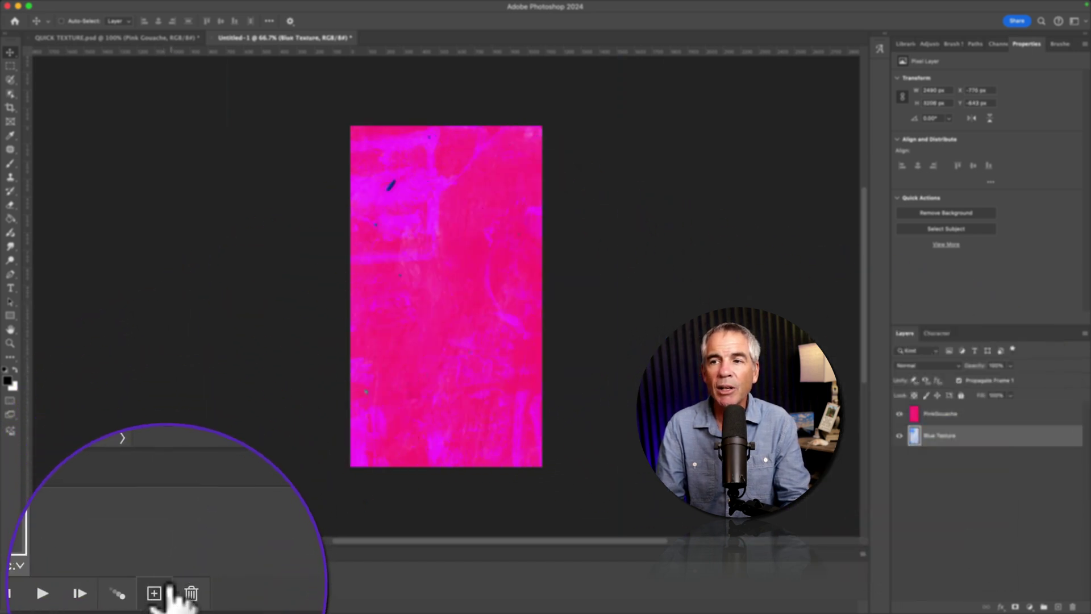
Add a third frame and reposition both the PinkGouache and Blue Texture layers
left_click(162, 605)
left_click(940, 414)
left_click_drag(446, 300, 420, 267)
left_click(939, 435)
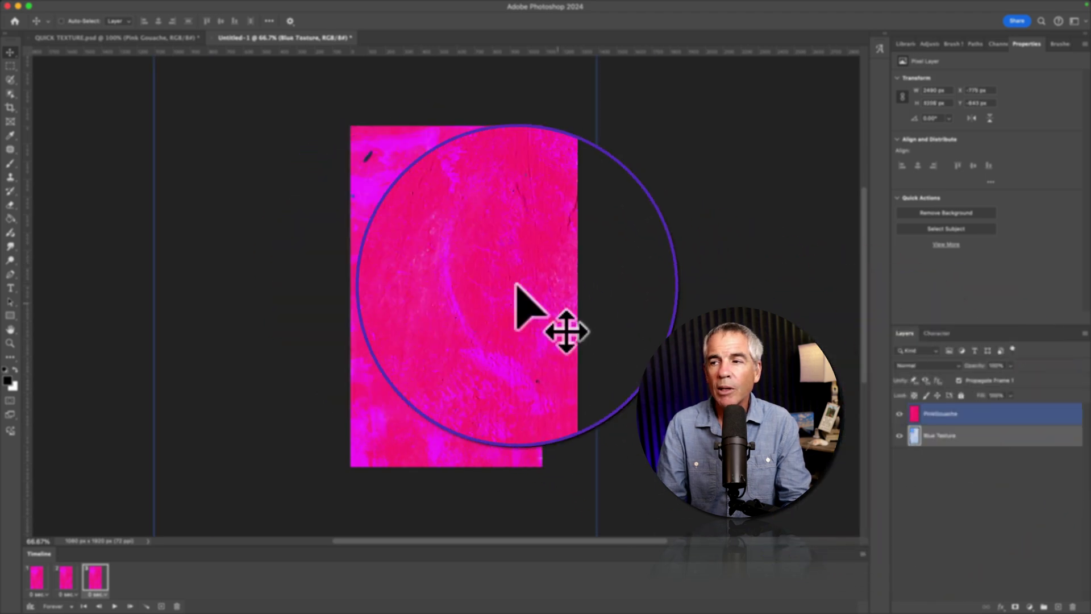
left_click_drag(492, 277, 601, 357)
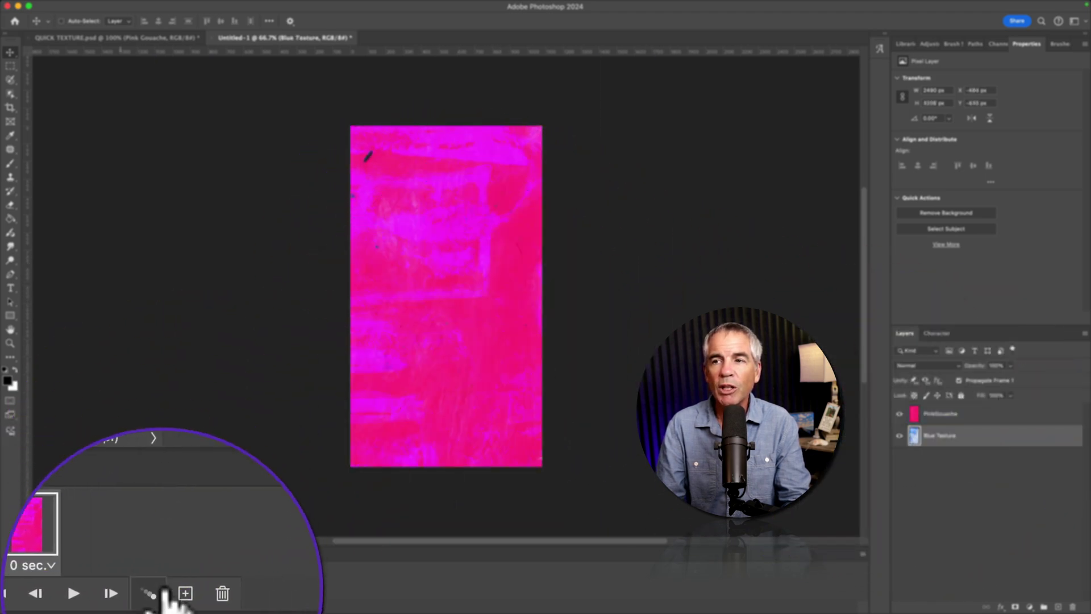
Add another frame and move the pink and blue textures to new positions
left_click(162, 606)
left_click(940, 414)
left_click_drag(534, 363, 540, 233)
left_click(938, 435)
left_click_drag(640, 352, 587, 363)
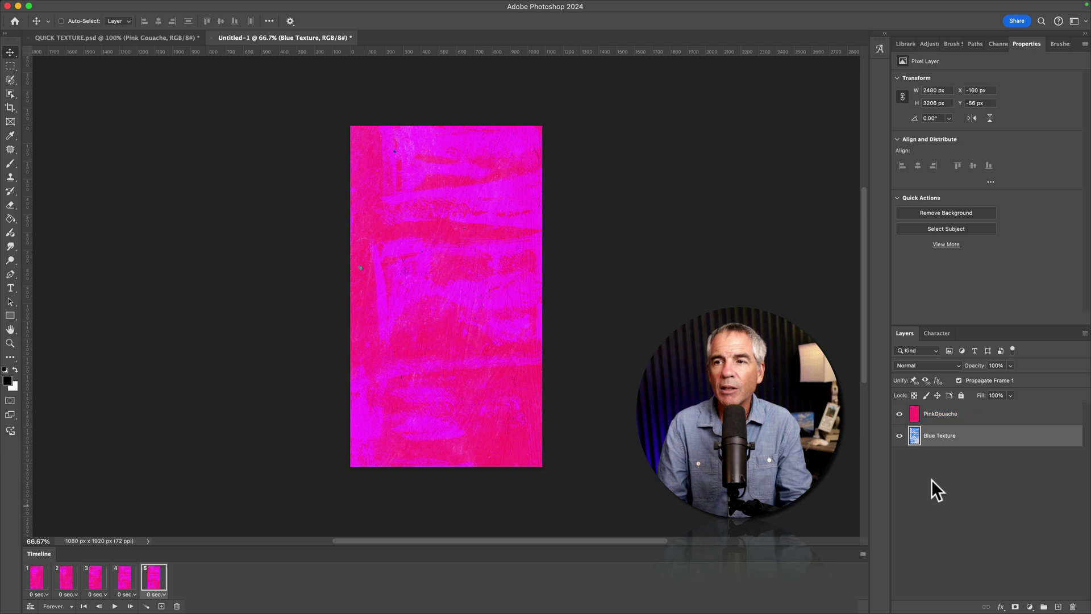
Offset the pink texture for the remaining frames, undoing one misplaced move
left_click(940, 415)
left_click_drag(484, 433, 467, 263)
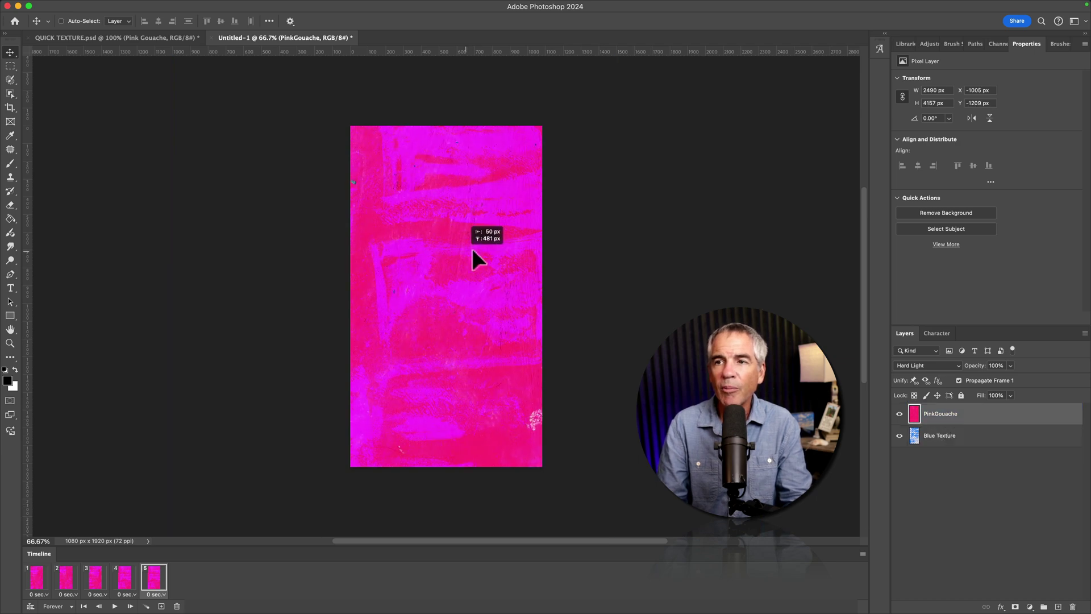
key("super+z")
left_click_drag(402, 214, 499, 324)
left_click_drag(37, 576, 307, 591)
Step through all ten animation frames one by one, from frame 1 to frame 10
left_click(36, 578)
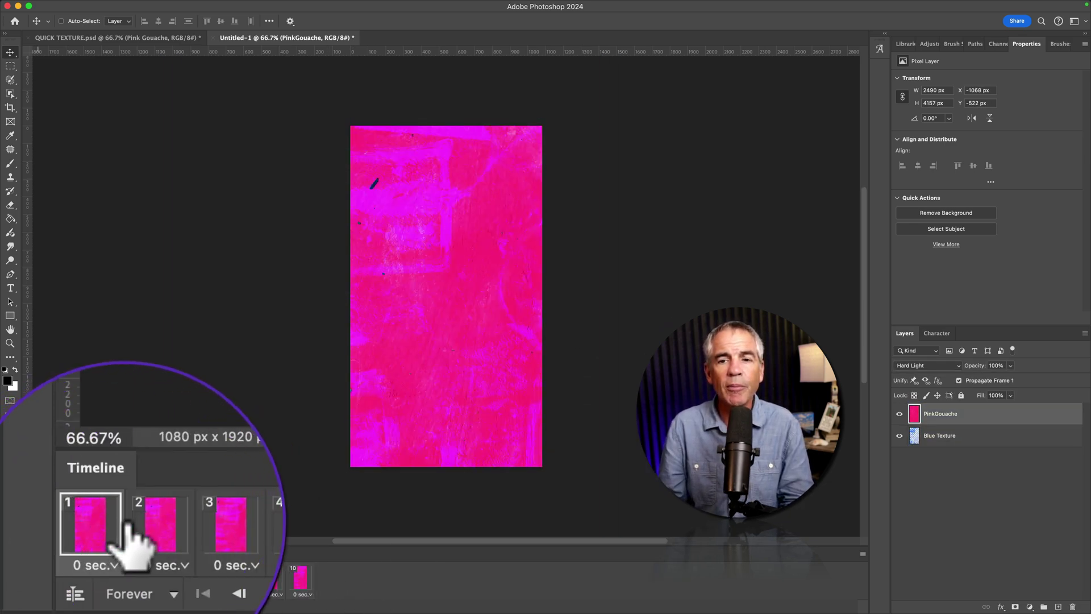
left_click(64, 578)
left_click(92, 578)
left_click(119, 577)
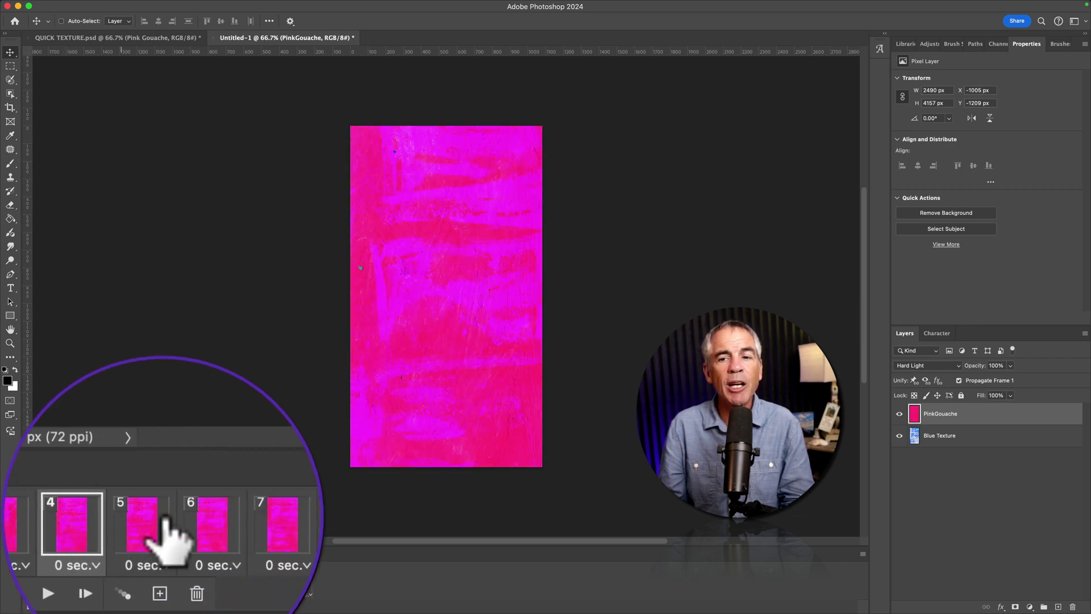
left_click(148, 578)
left_click(176, 577)
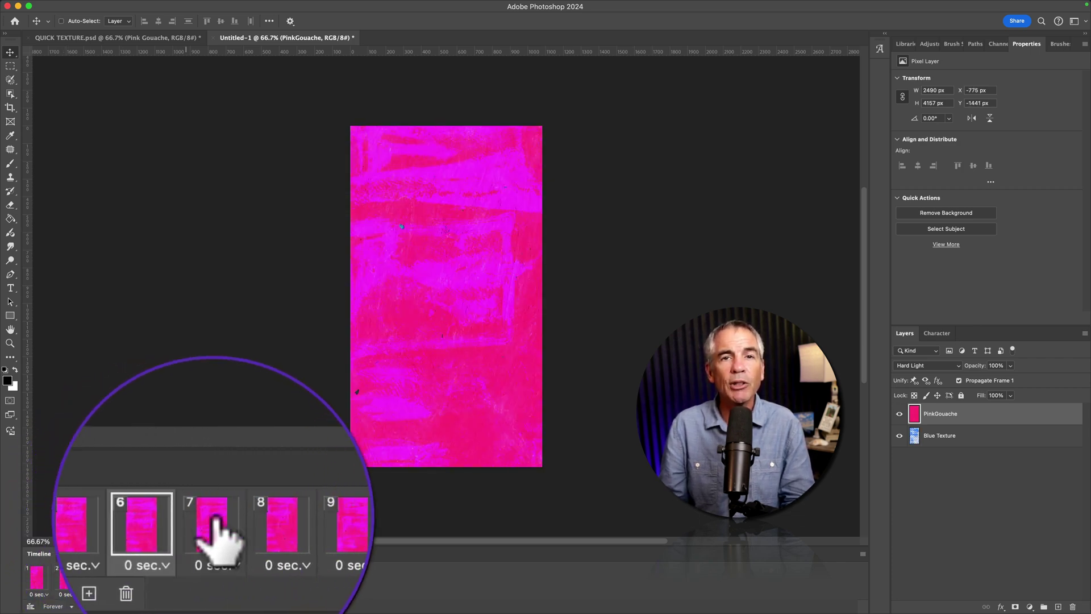
left_click(209, 578)
left_click(238, 578)
left_click(268, 578)
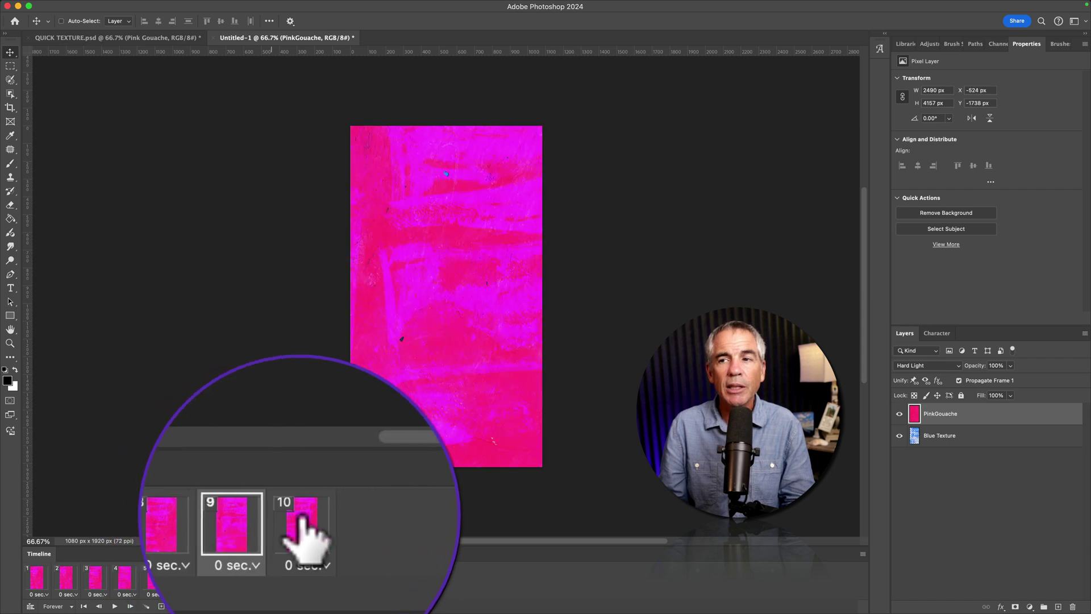
left_click(297, 578)
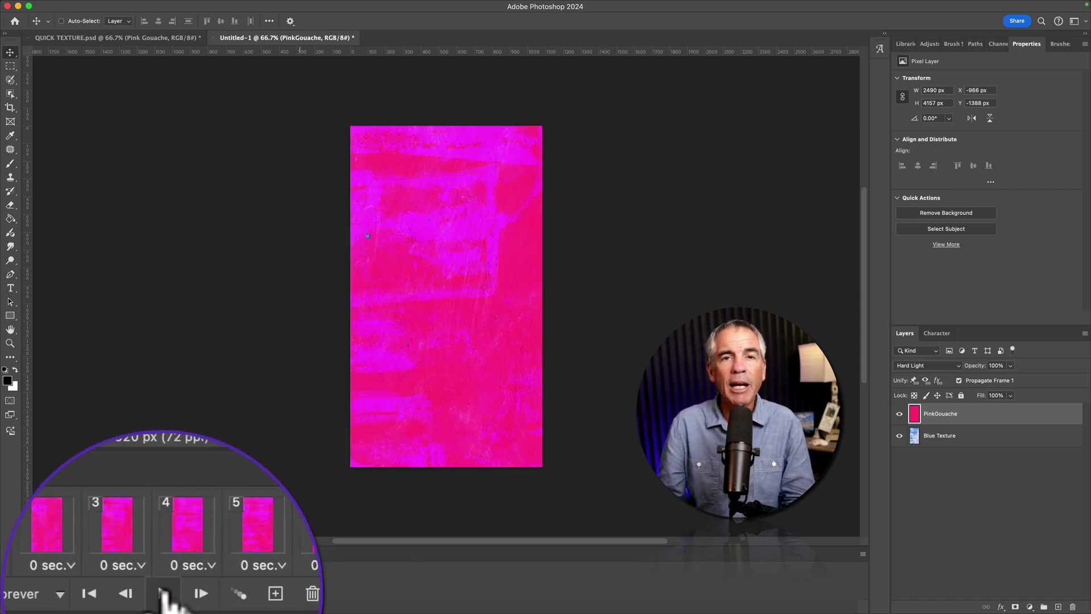
Play and stop the animation preview, then select frames 1 through 10
left_click(114, 606)
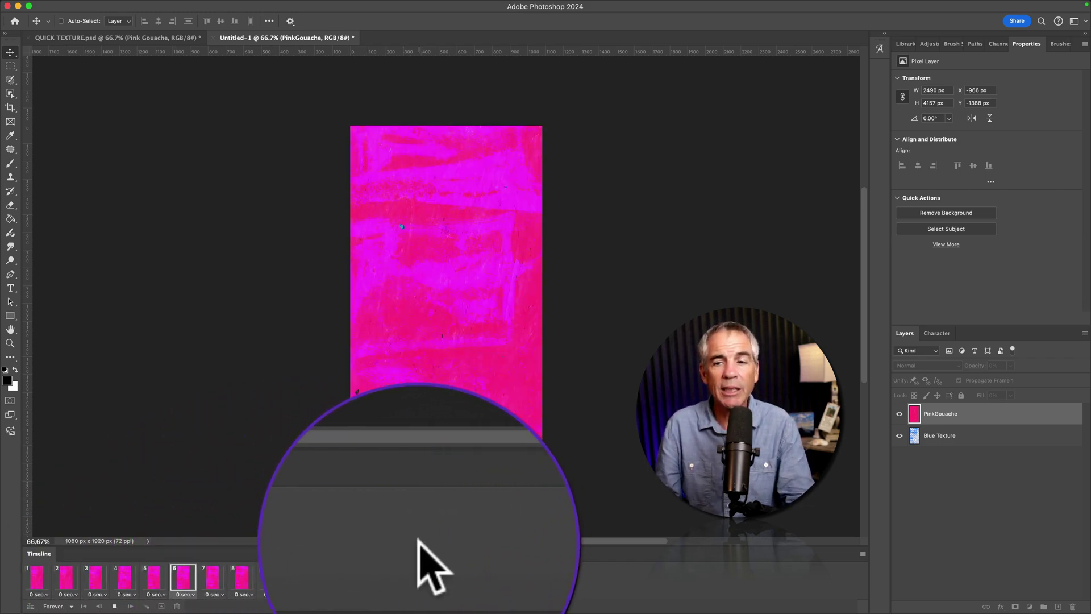
key("space")
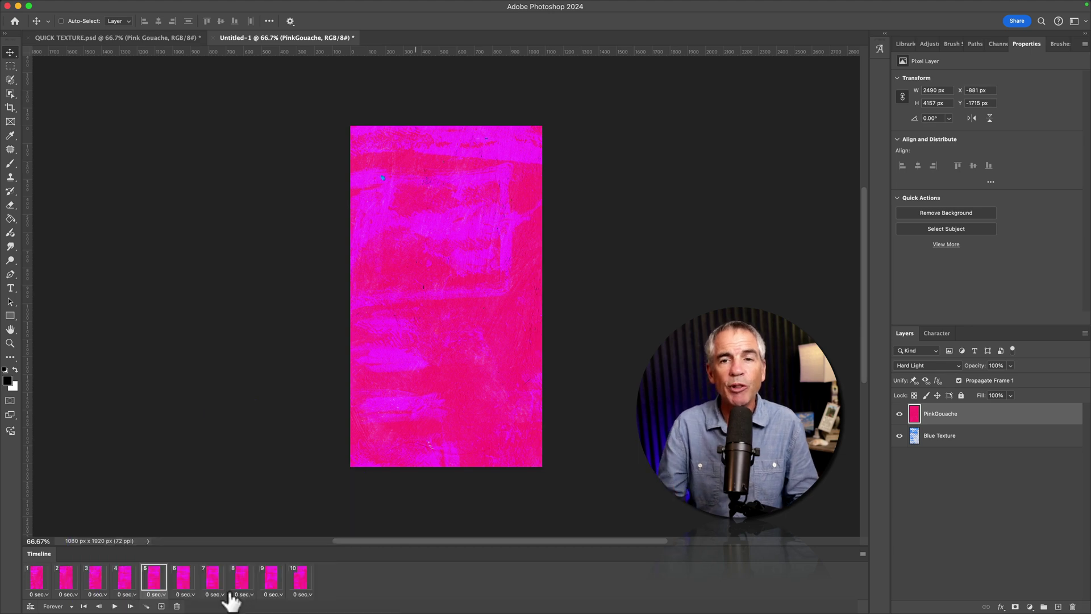
left_click(38, 585)
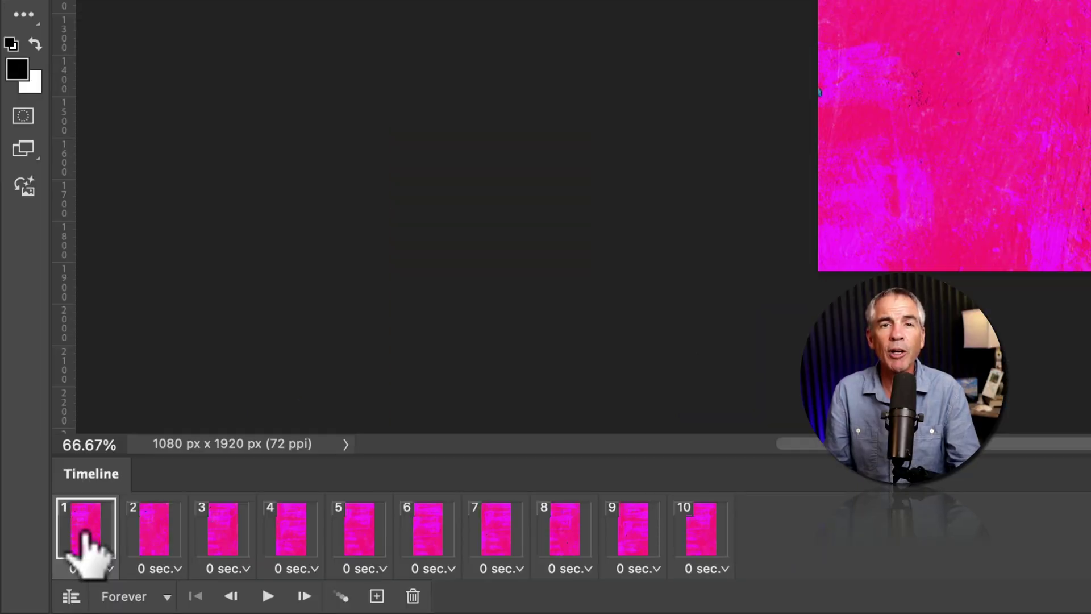
left_click(711, 534, "shift")
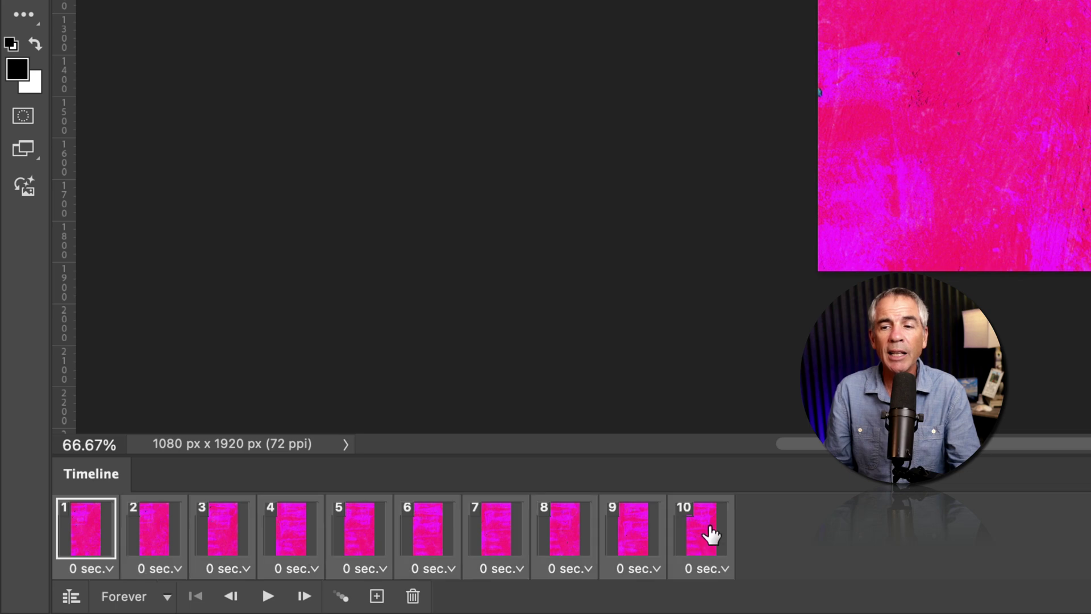
Set the delay of all ten selected frames to 0.2 seconds
left_click(725, 569)
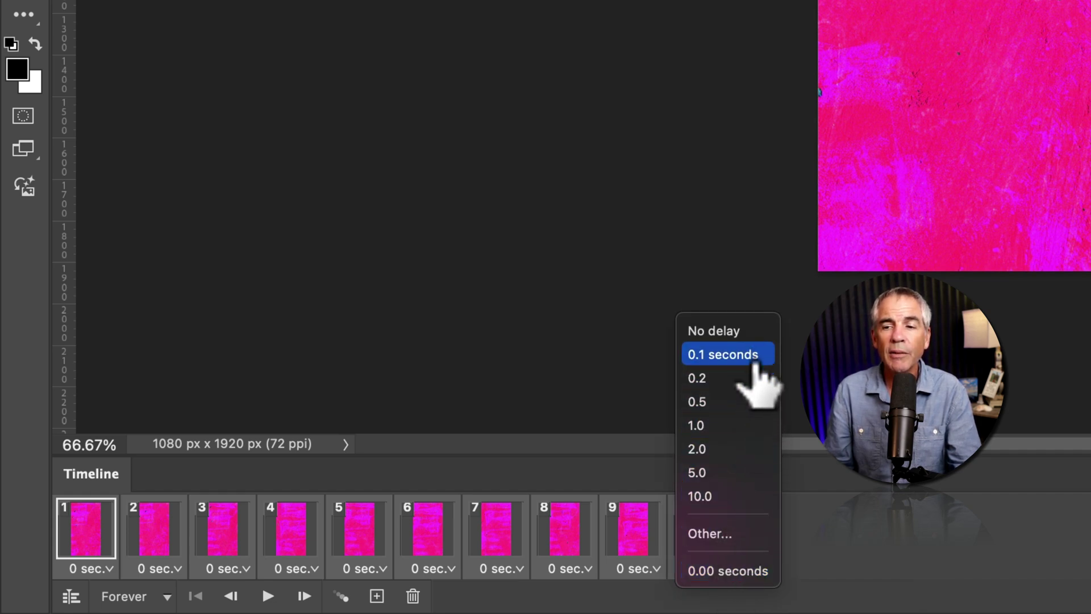
left_click(727, 535)
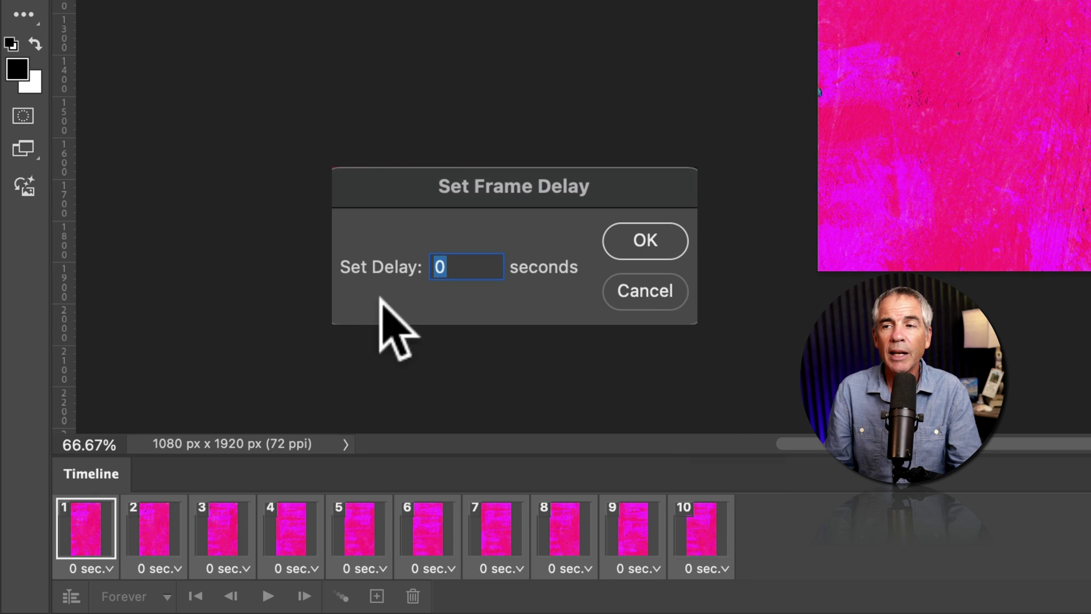
left_click(631, 289)
left_click(721, 565)
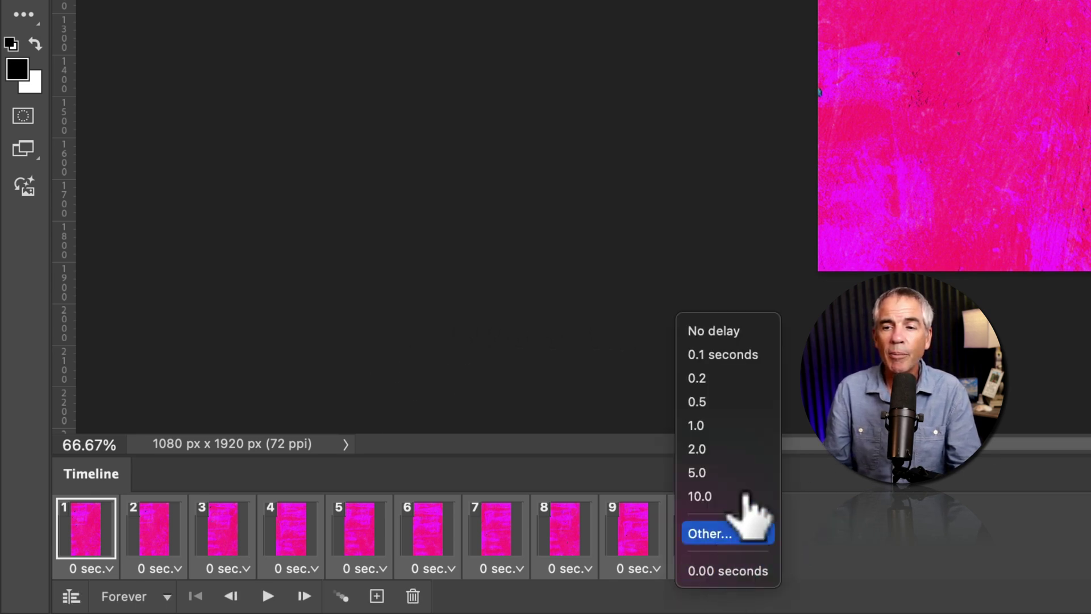
left_click(755, 377)
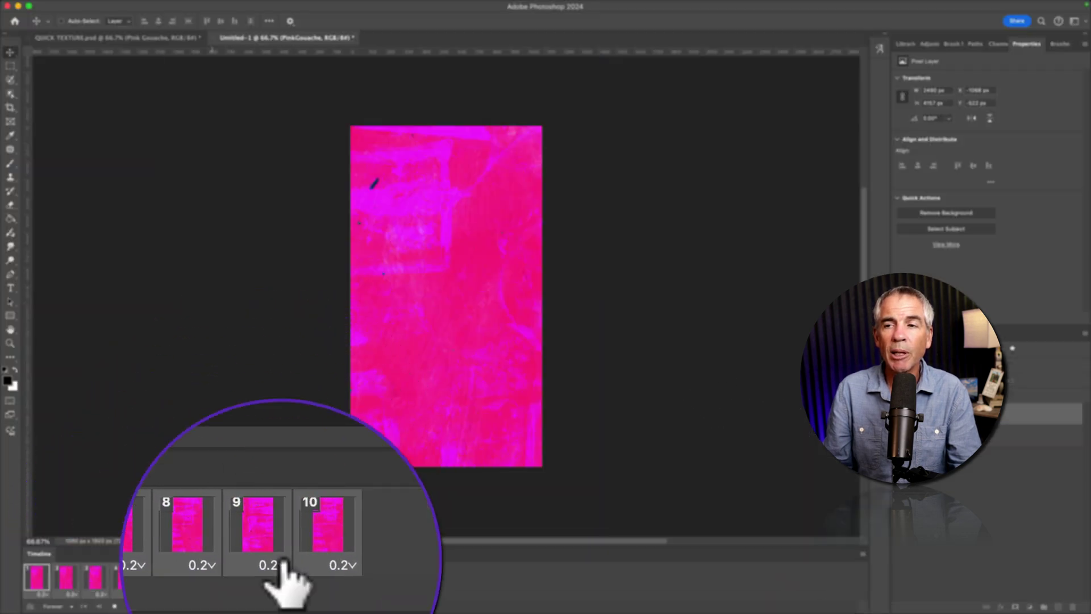
Play and stop the animation, then open Render Video from File > Export
key("space")
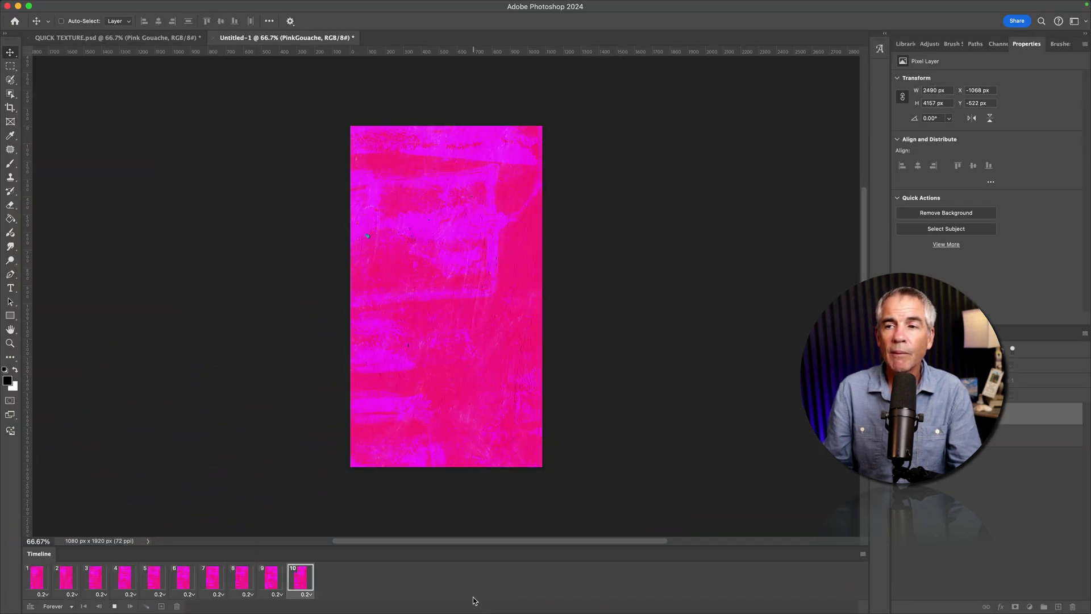
key("space")
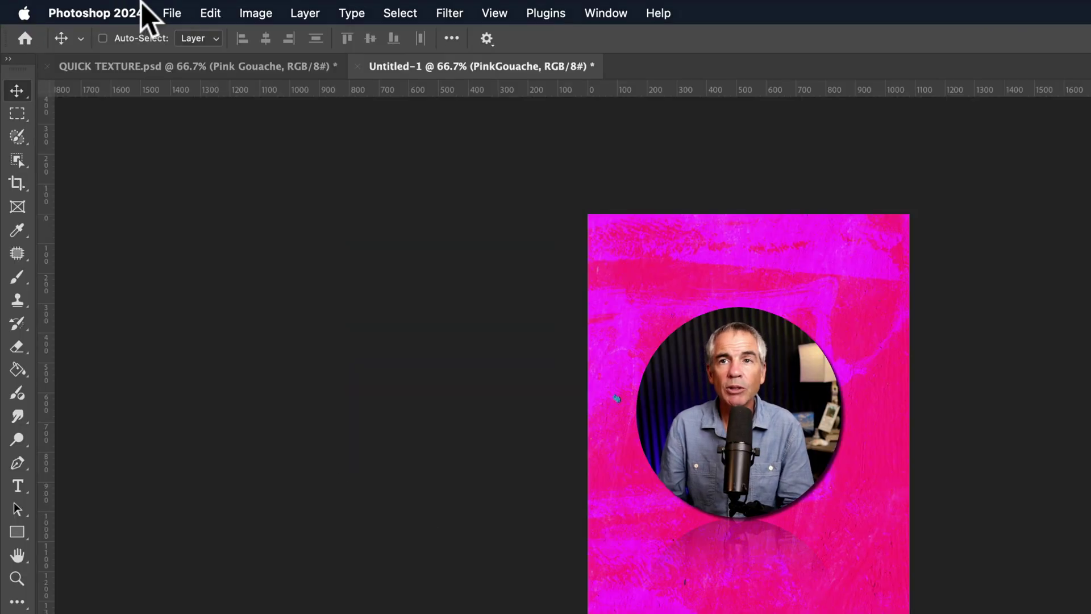
left_click(102, 7)
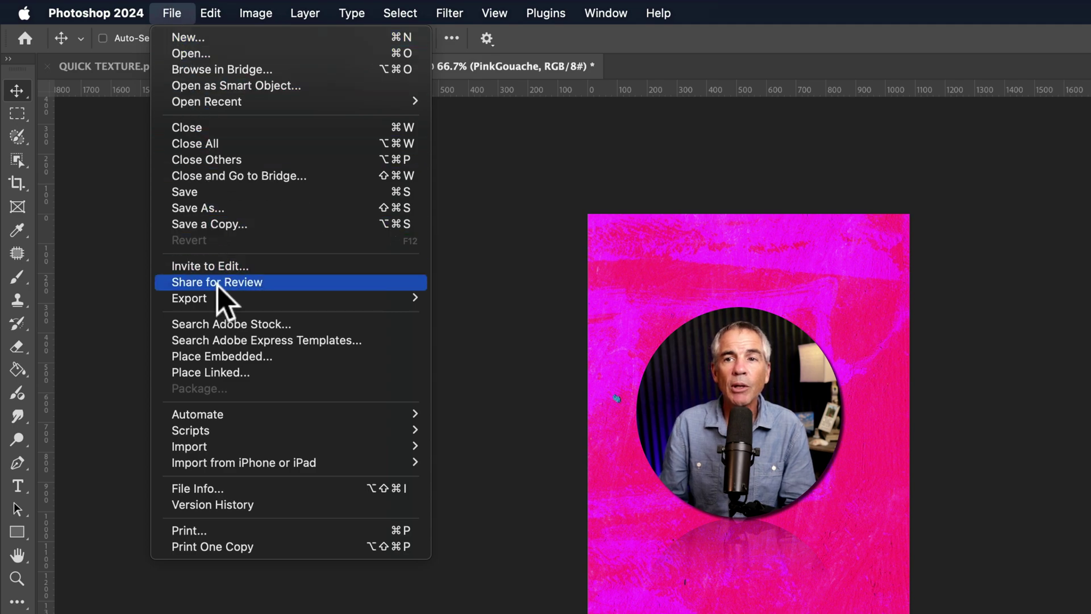
mouse_move(219, 298)
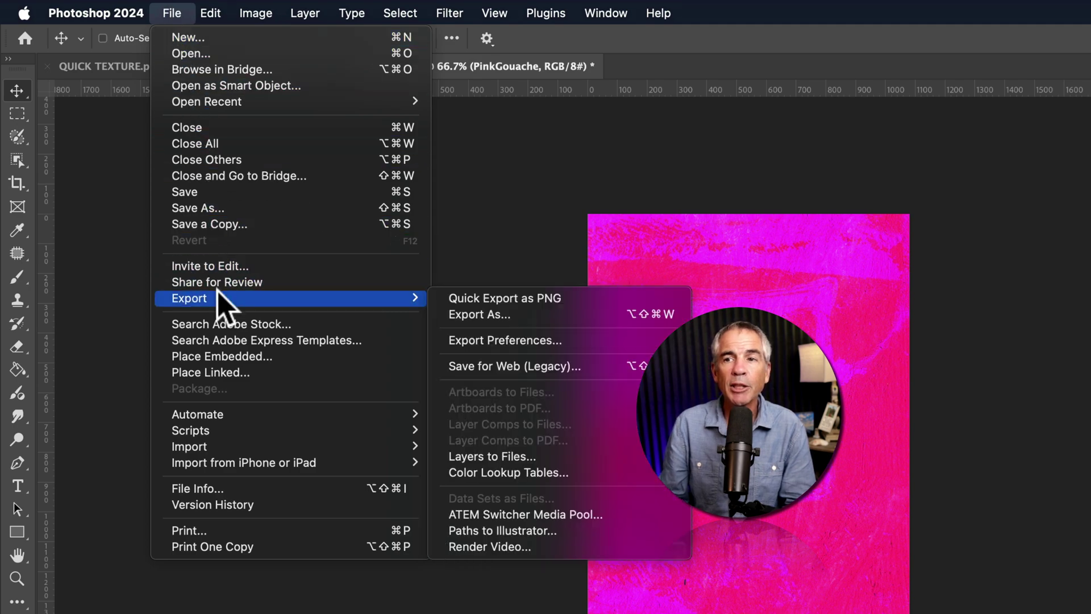
left_click(550, 544)
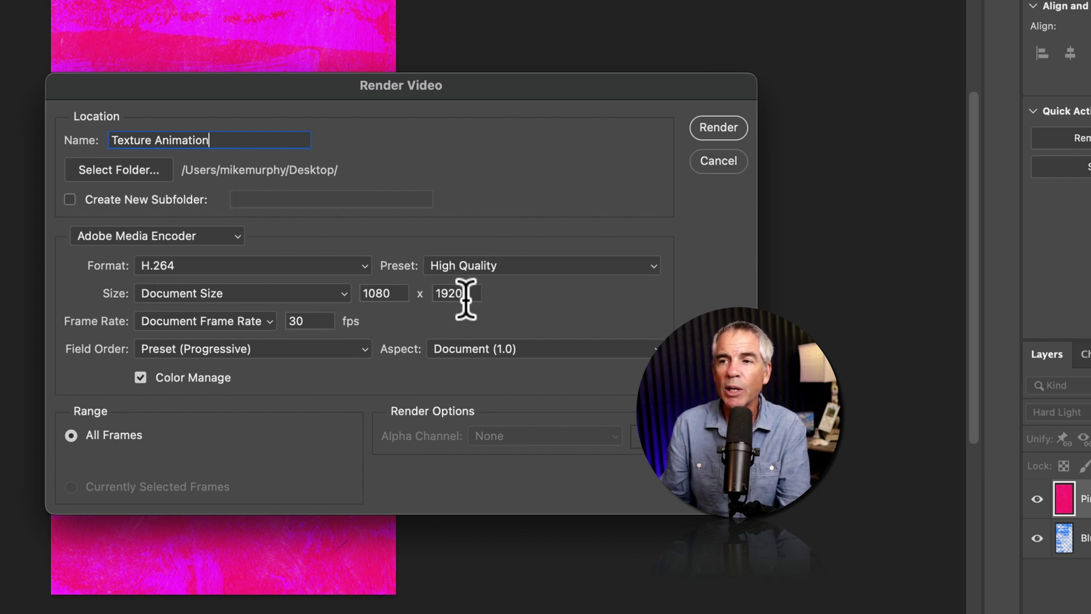
Render the video, then Quick Look Texture Animation.mp4 on the Desktop and view its Info
left_click(727, 121)
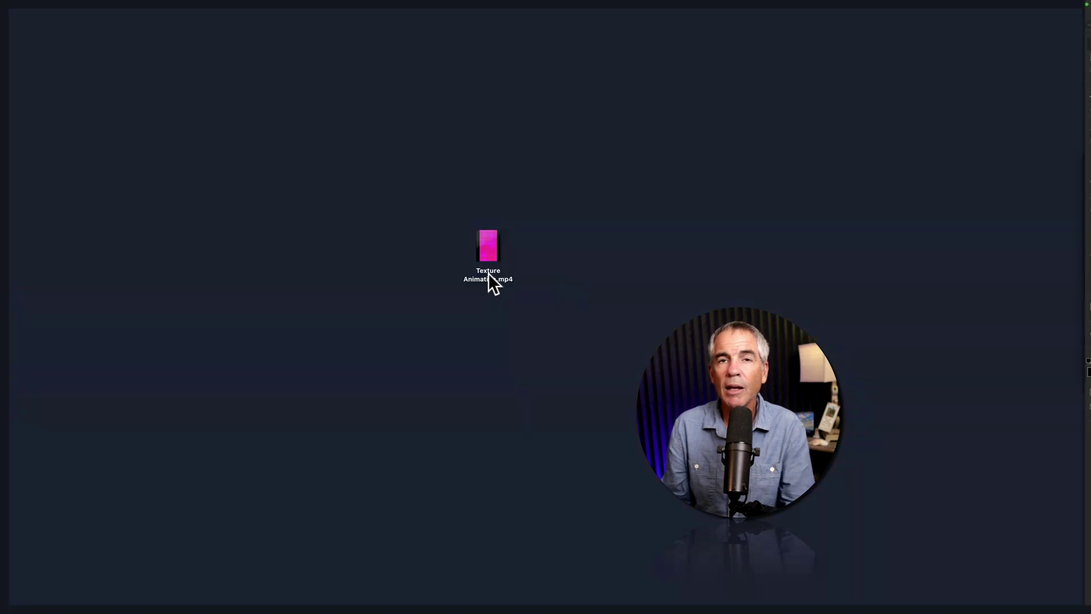
left_click(489, 274)
key("space")
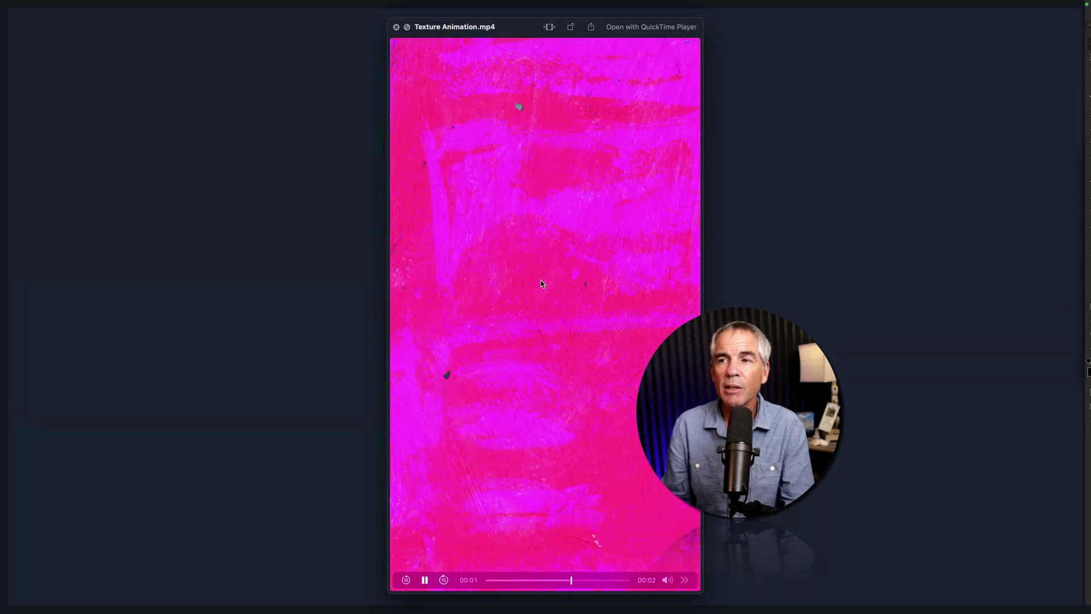
key("space")
key("super+space")
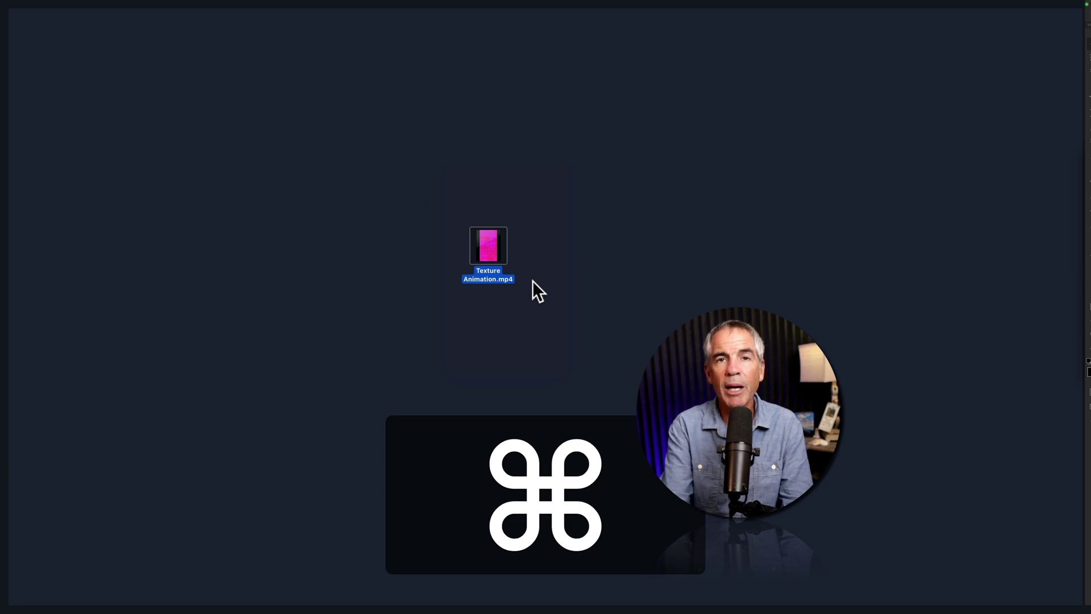
key("super+i")
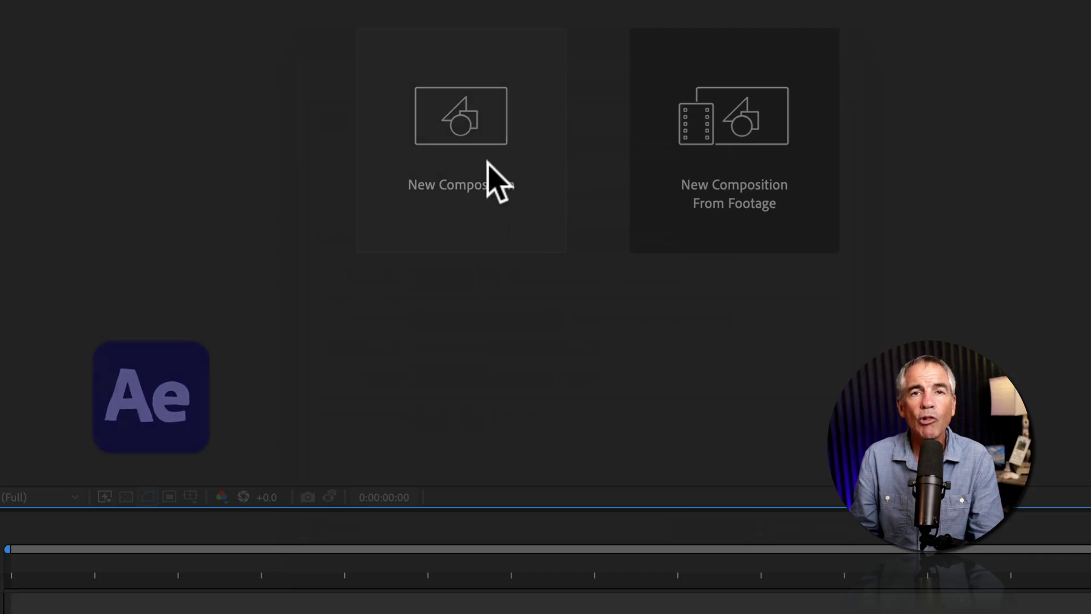
Make Comp 1 from the Social Media Portrait HD 1080x1920 30 fps preset with a 60-second duration
left_click(489, 126)
left_click(541, 151)
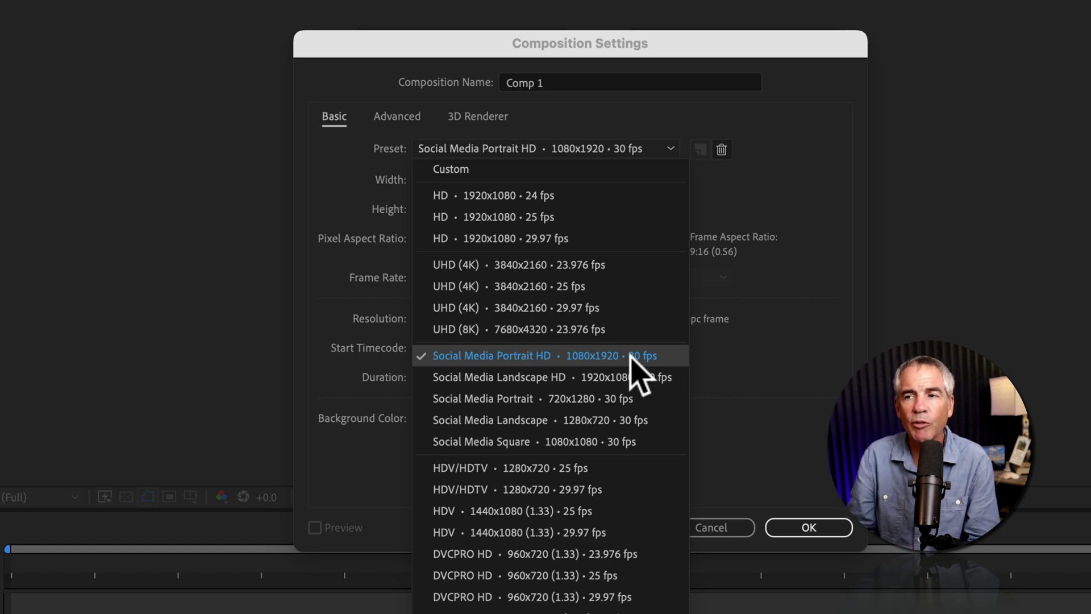
left_click(674, 353)
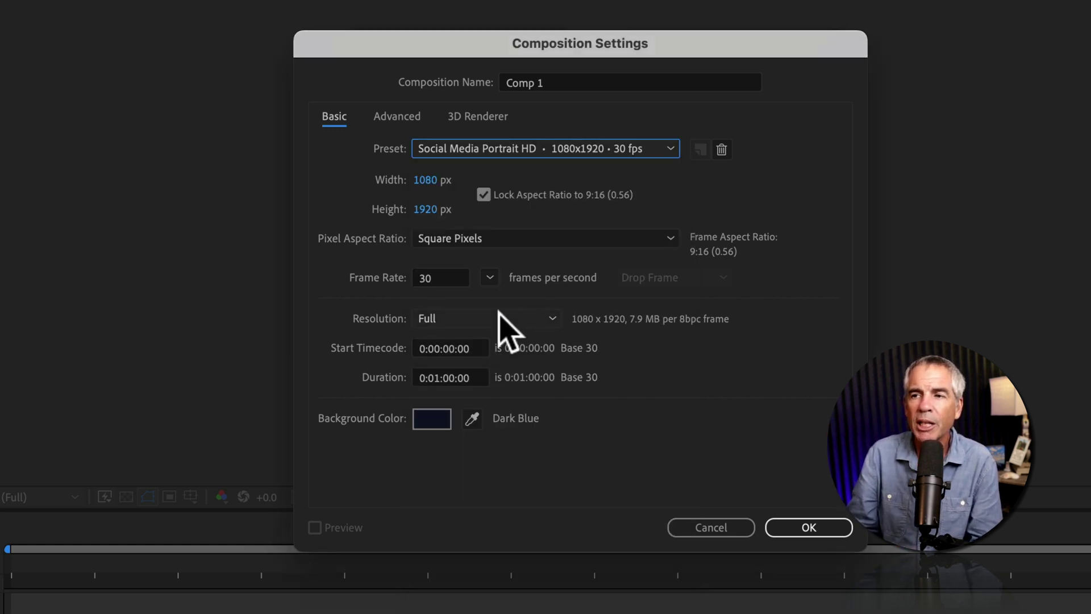
left_click(427, 371)
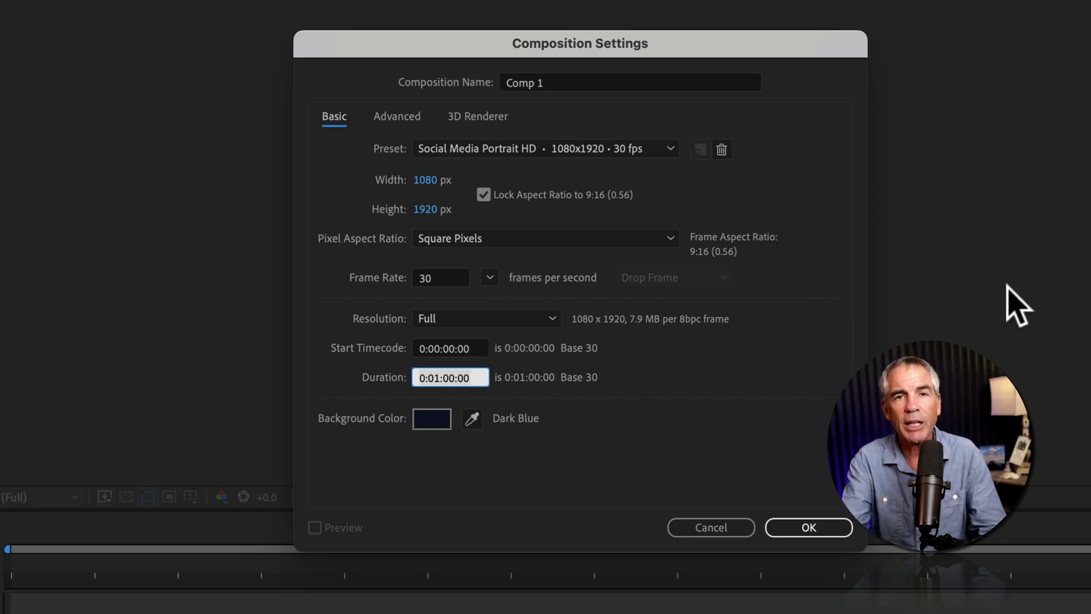
type("60.")
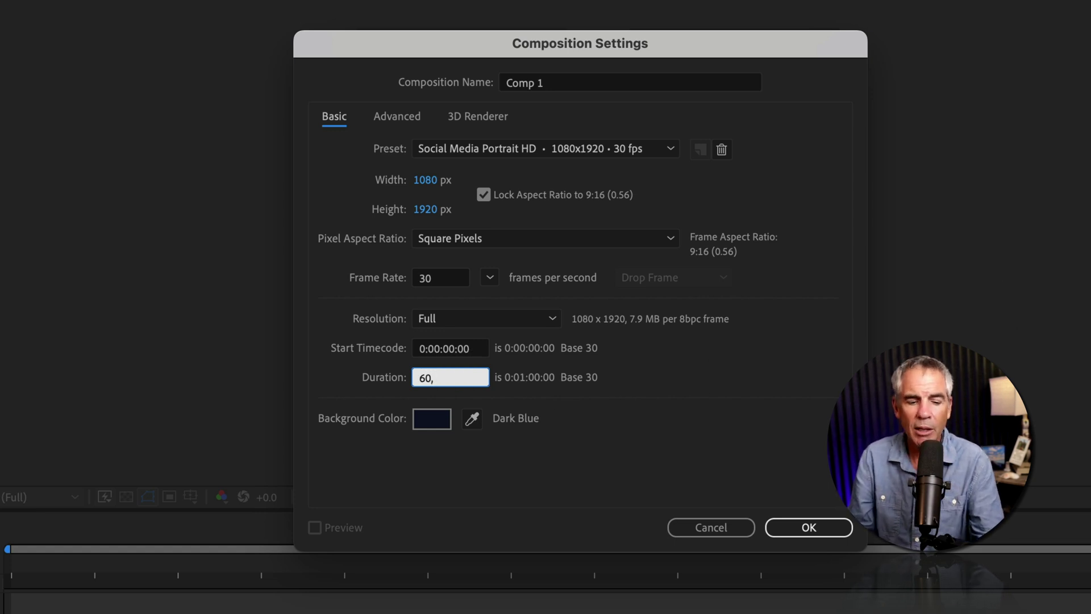
key("Tab")
left_click(821, 522)
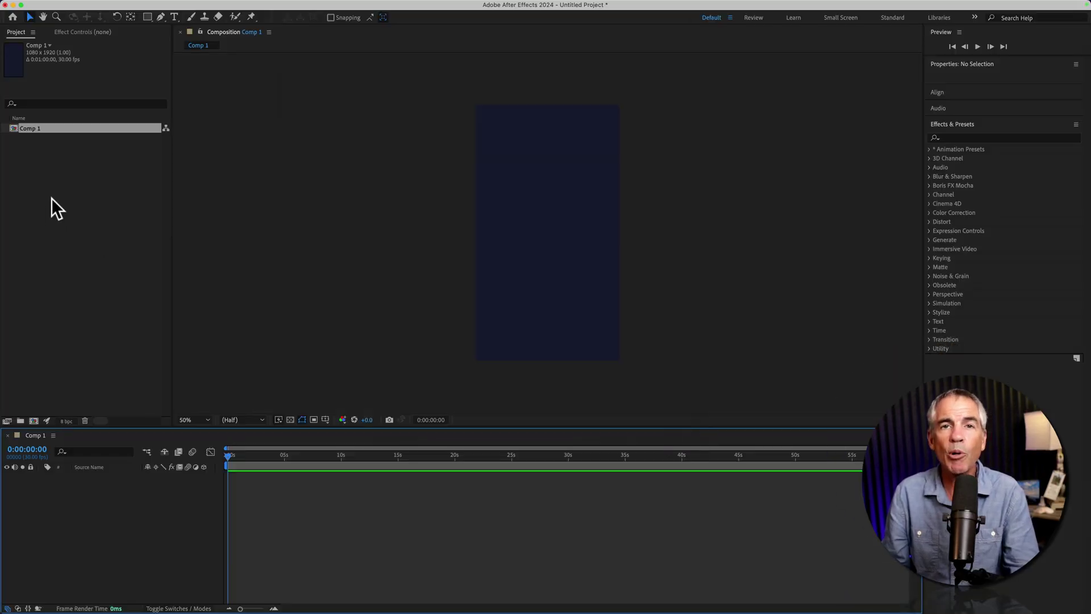
Import Texture Animation.mp4 into the After Effects project as footage
left_click(52, 199)
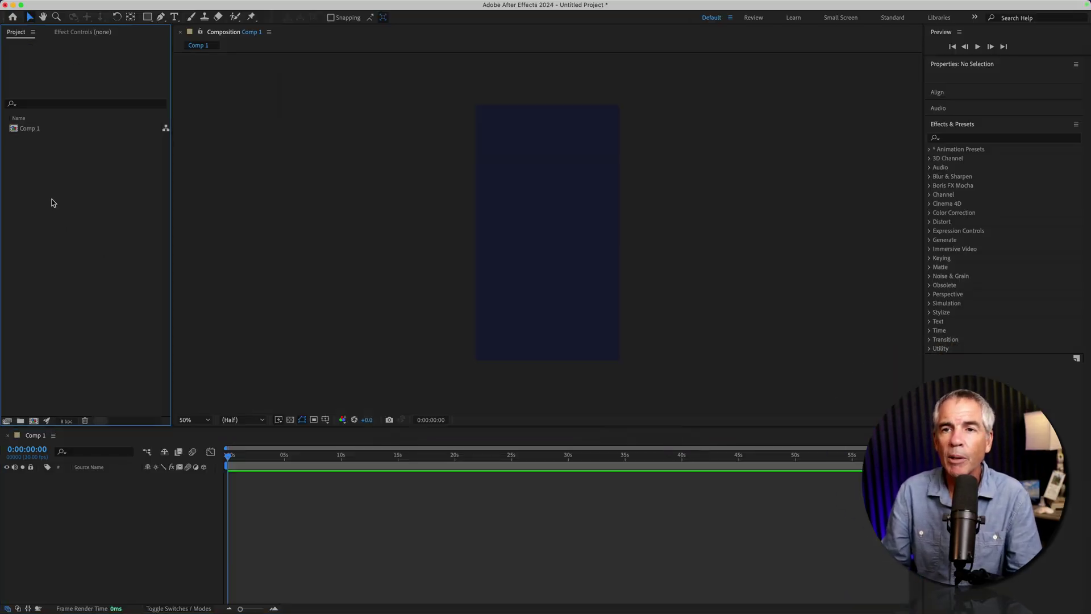
double_click(52, 202)
left_click(257, 113)
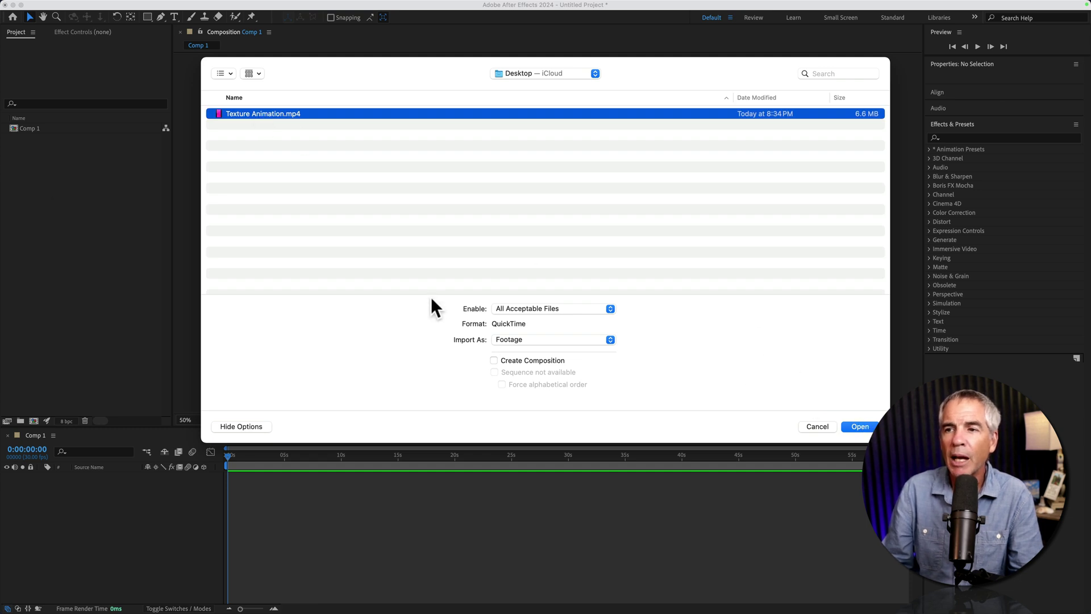
left_click(527, 340)
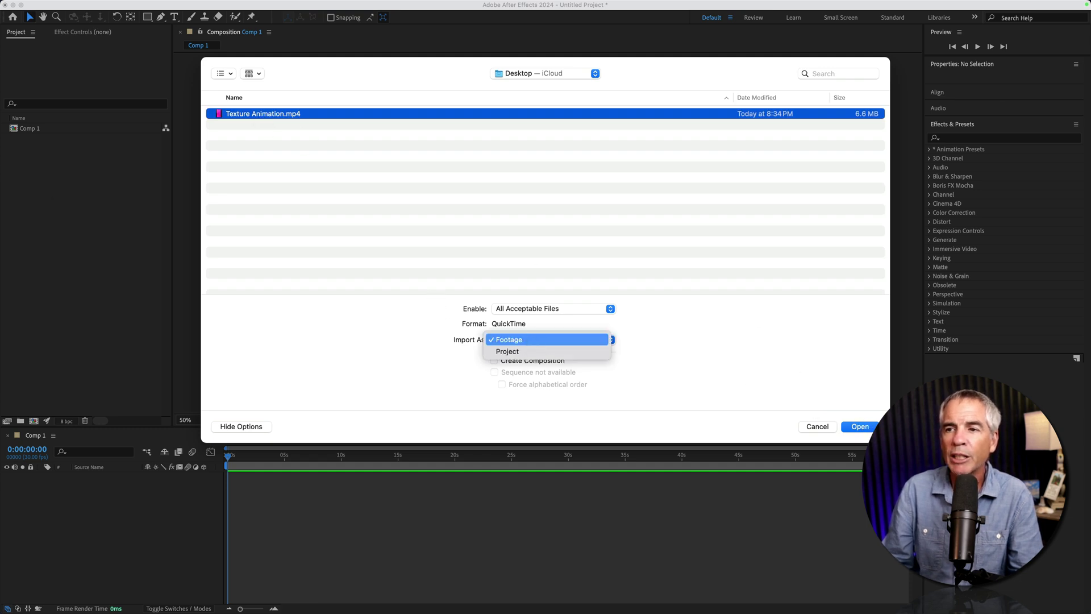
left_click(859, 426)
Add Texture Animation.mp4 to Comp 1 as a layer and scrub its roughly two-second length
left_click_drag(43, 140, 47, 336)
left_click_drag(70, 452, 72, 477)
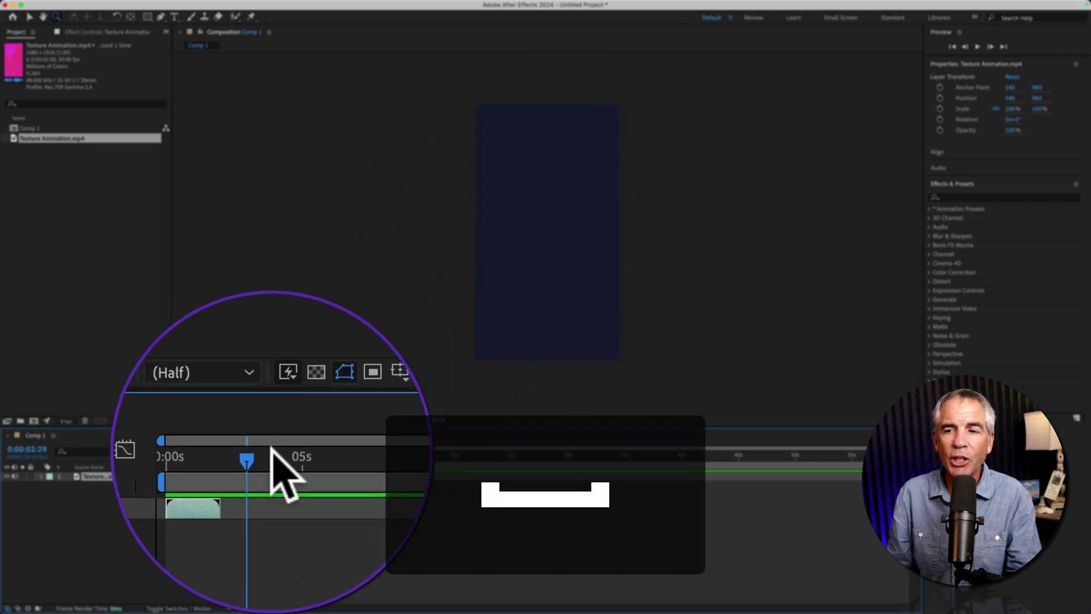
left_click_drag(254, 454, 251, 454)
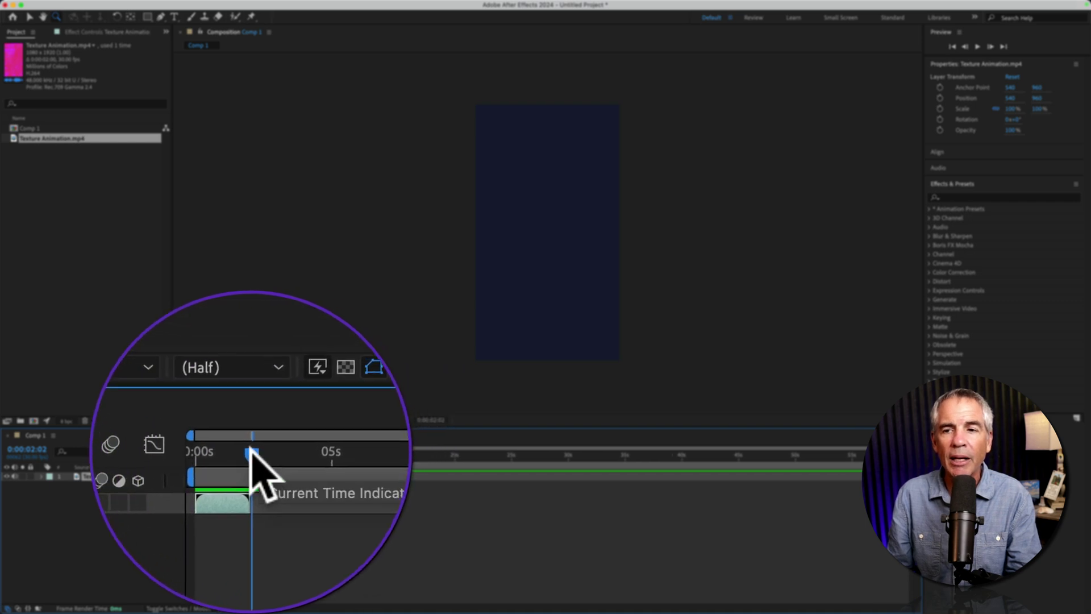
left_click_drag(251, 454, 228, 454)
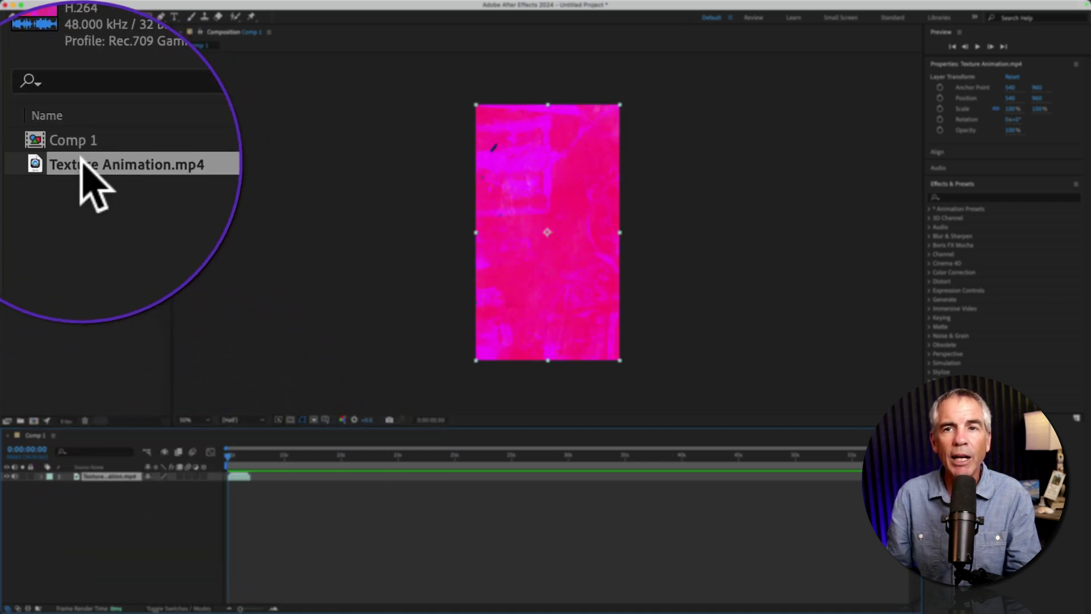
Open Interpret Footage for Texture Animation.mp4 and select the existing Loop count to replace
right_click(81, 159)
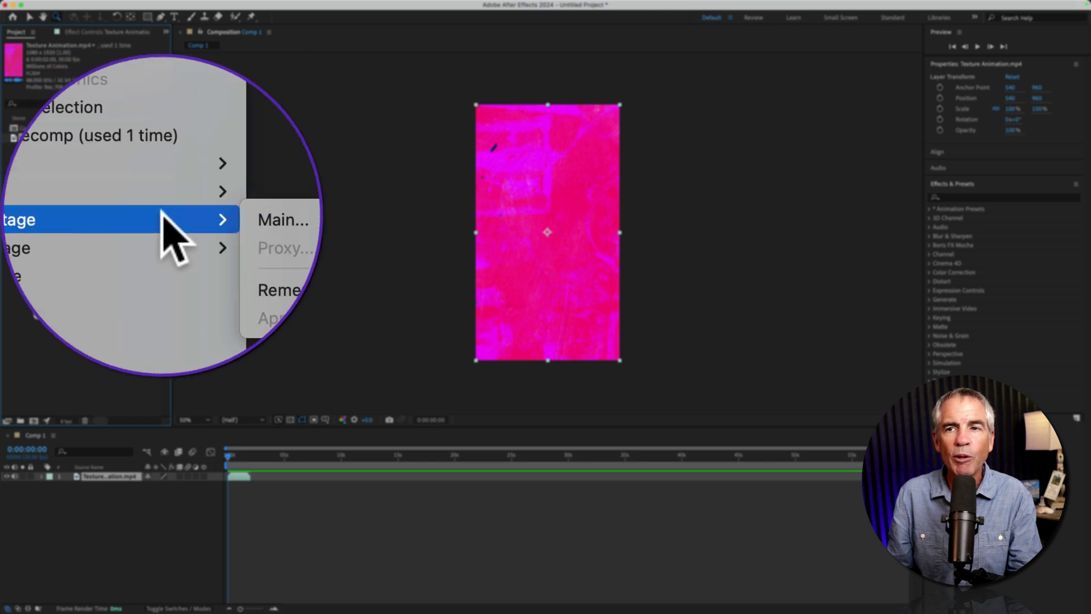
left_click(207, 216)
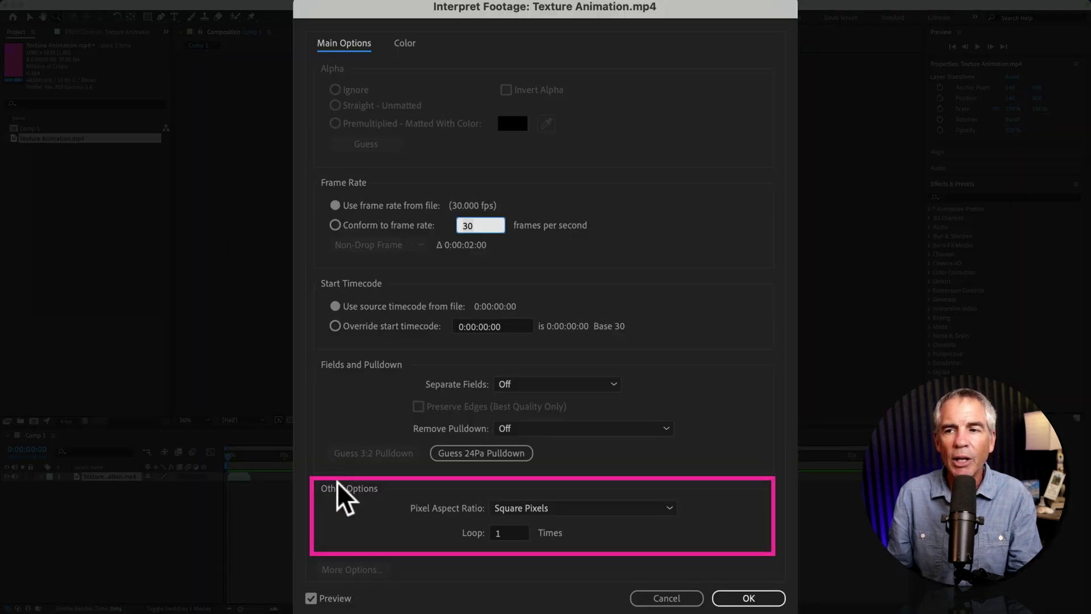
left_click(512, 532)
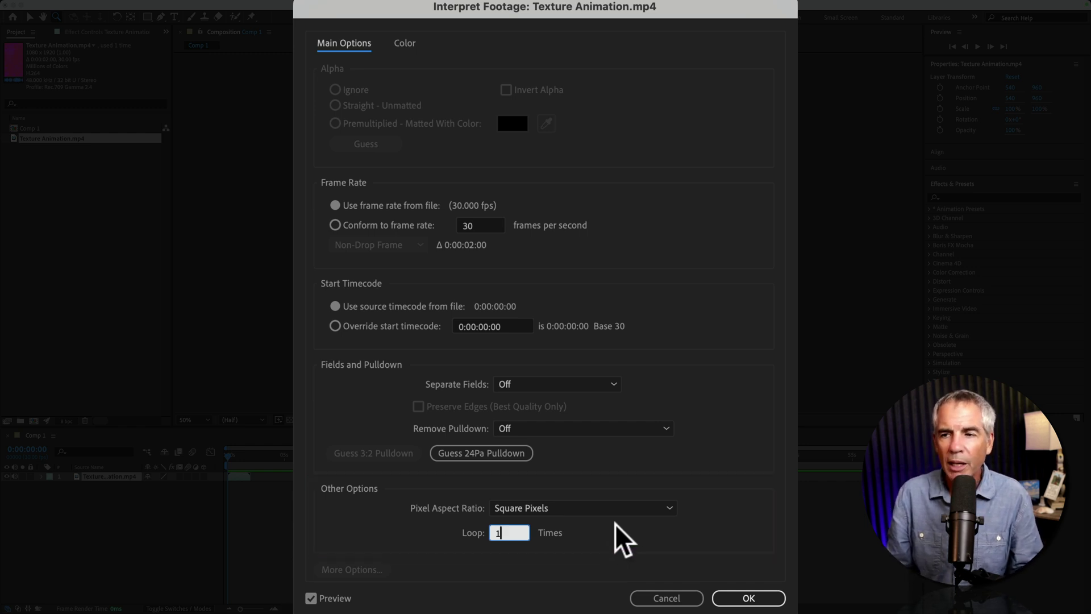
key("super+a")
Set the footage to loop 99 times and extend the layer across the one-minute comp
type("99")
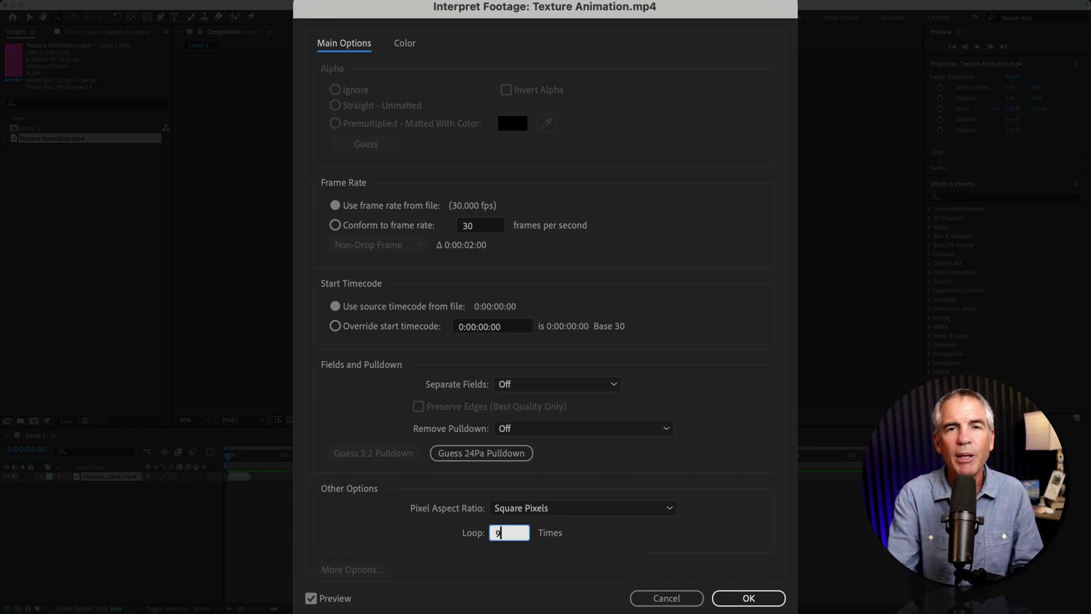
left_click(742, 596)
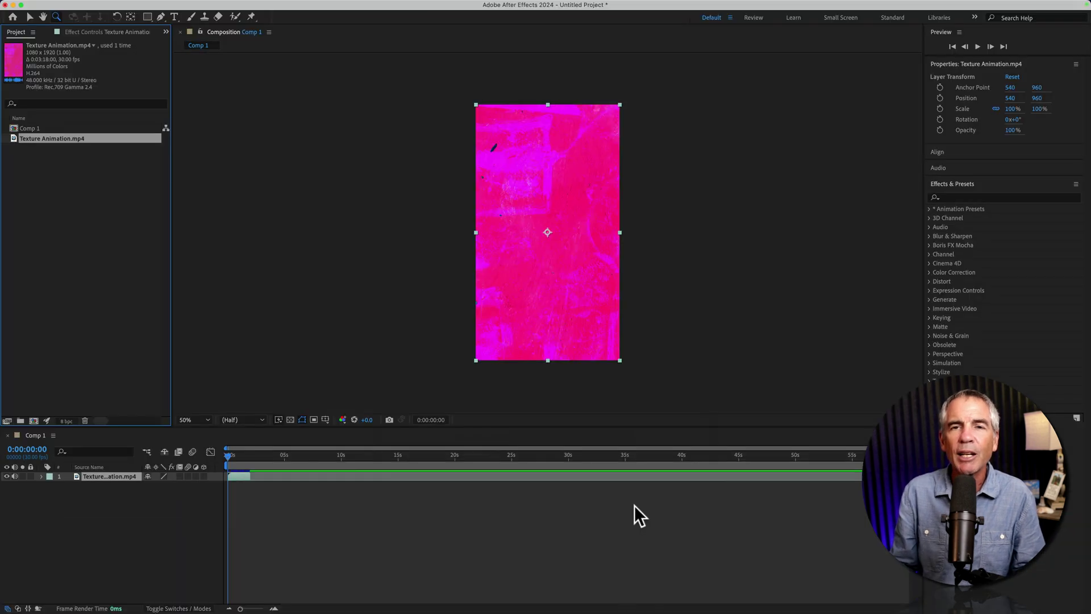
left_click_drag(250, 476, 909, 479)
Preview the looping texture in a maximized viewer at 100% full resolution
key("space")
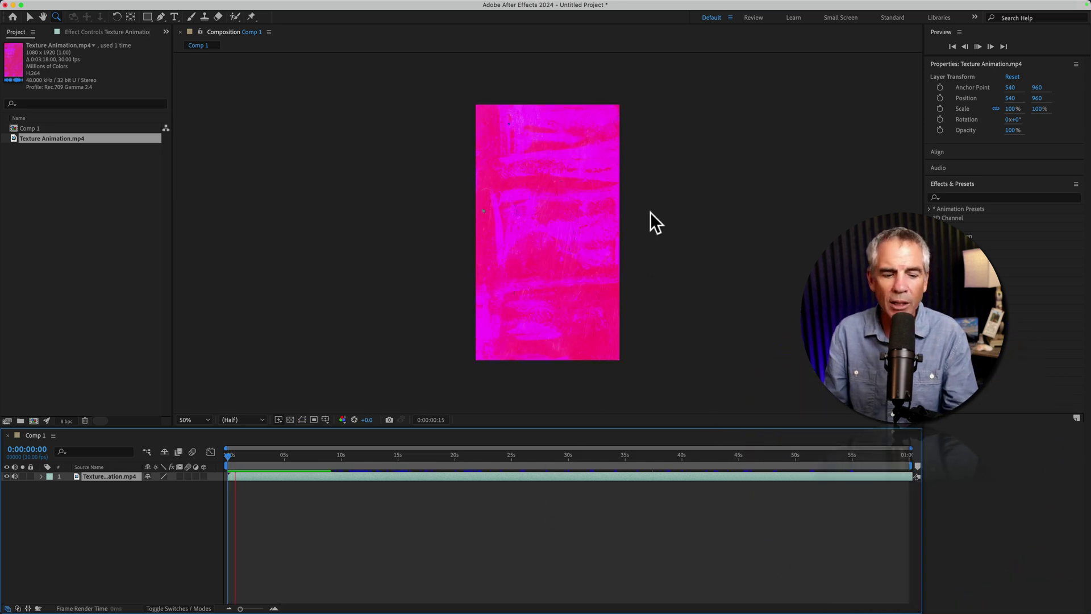
key("grave")
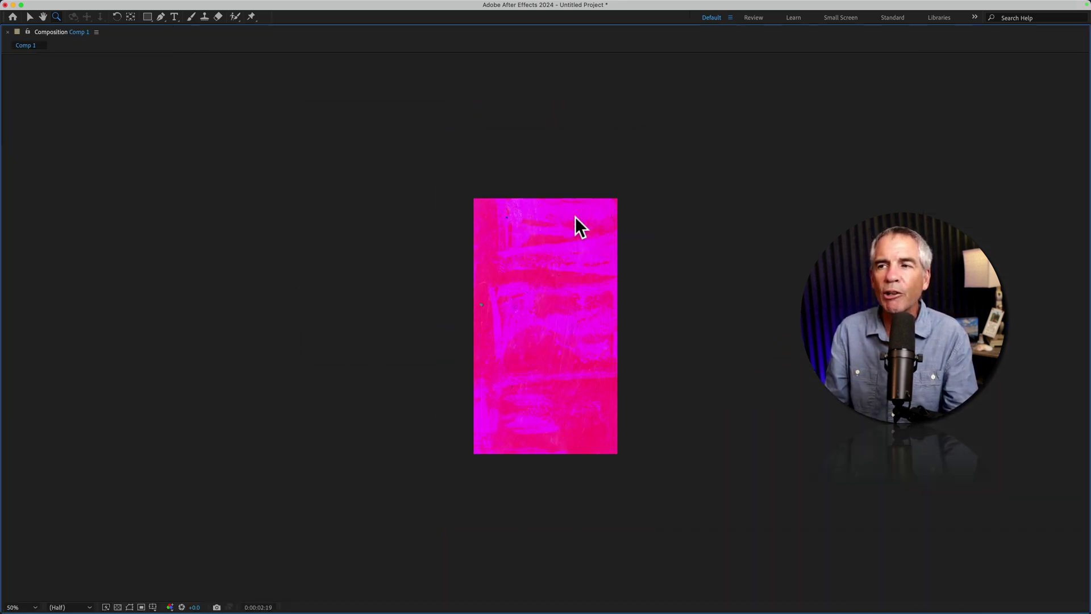
key("period")
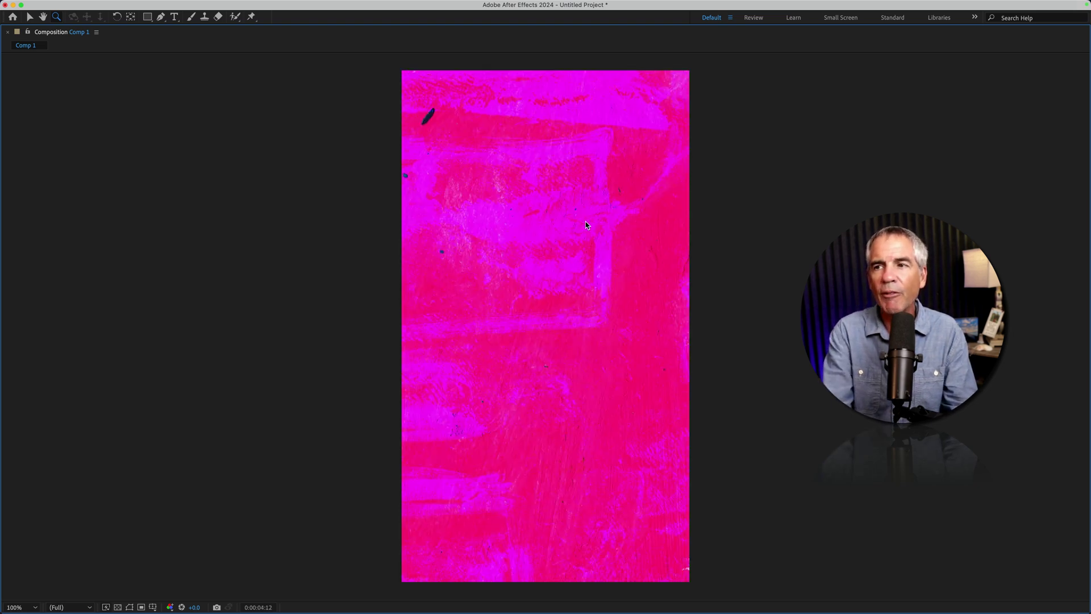